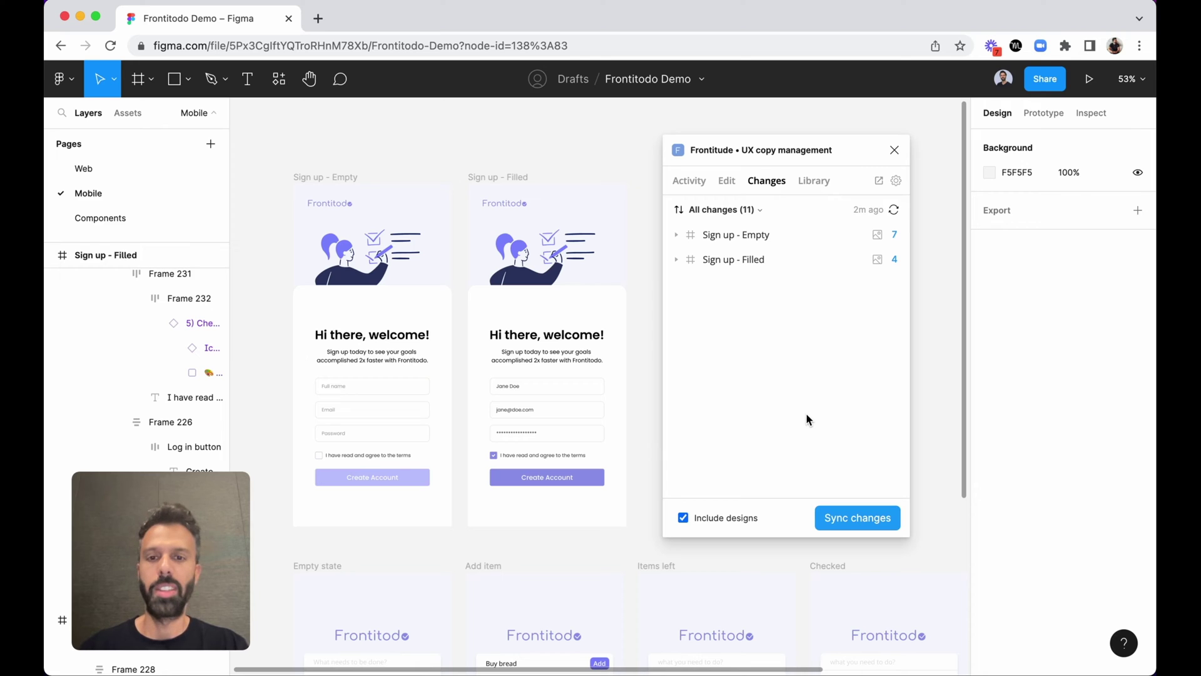
Sync the Sign up - Empty copy changes, including designs, to Frontitude, then select the terms text.
click(764, 242)
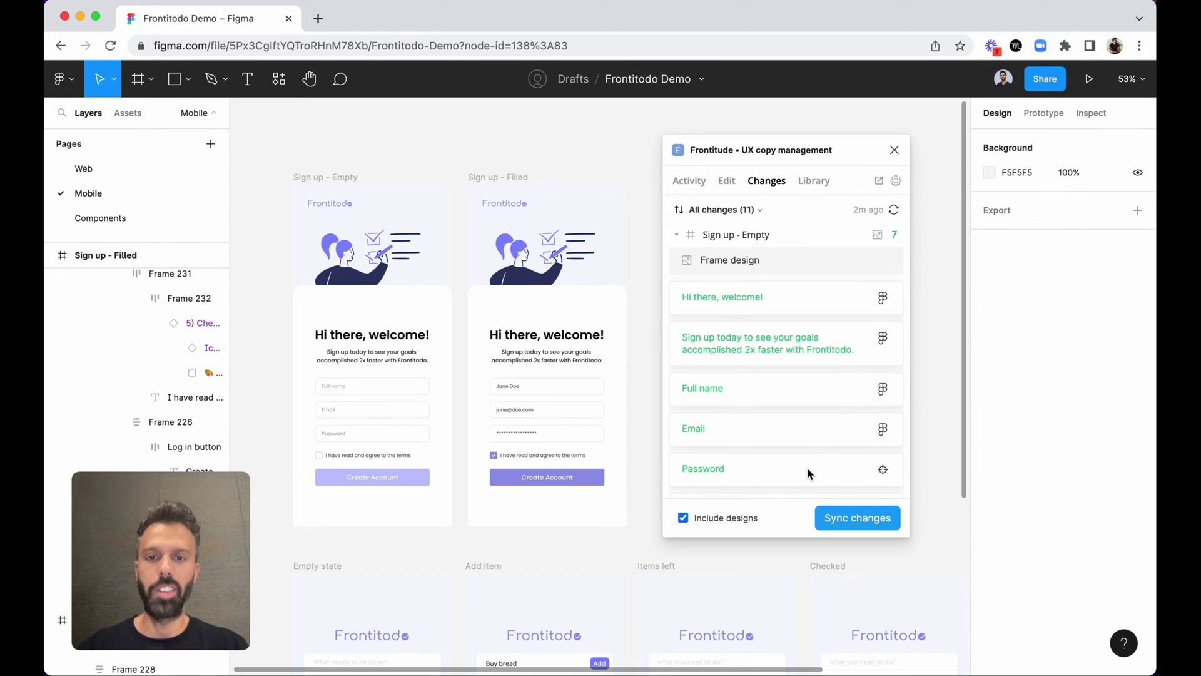
click(859, 523)
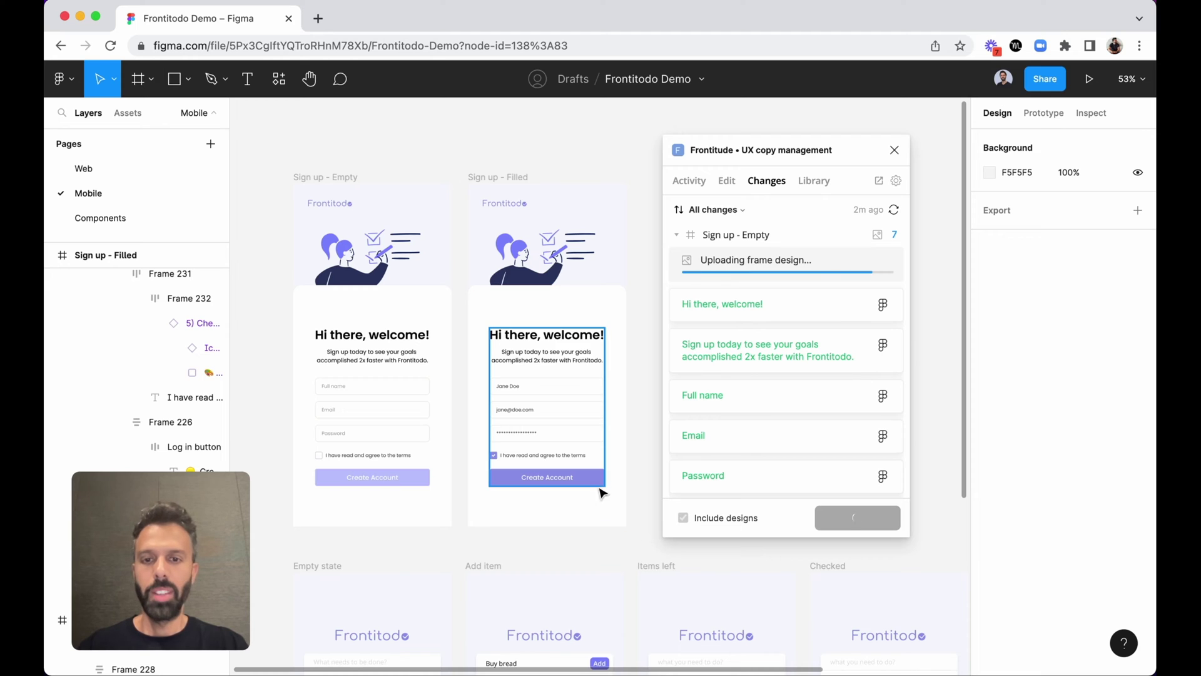
scroll(569, 452, up, 10)
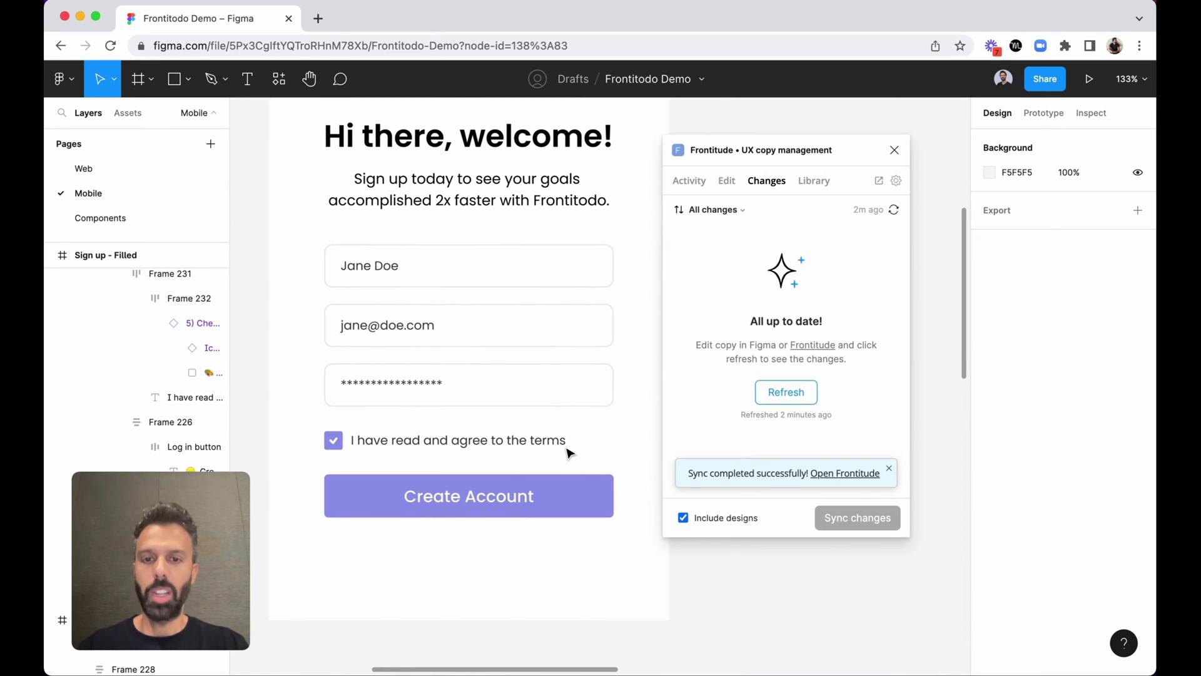
super+click(510, 445)
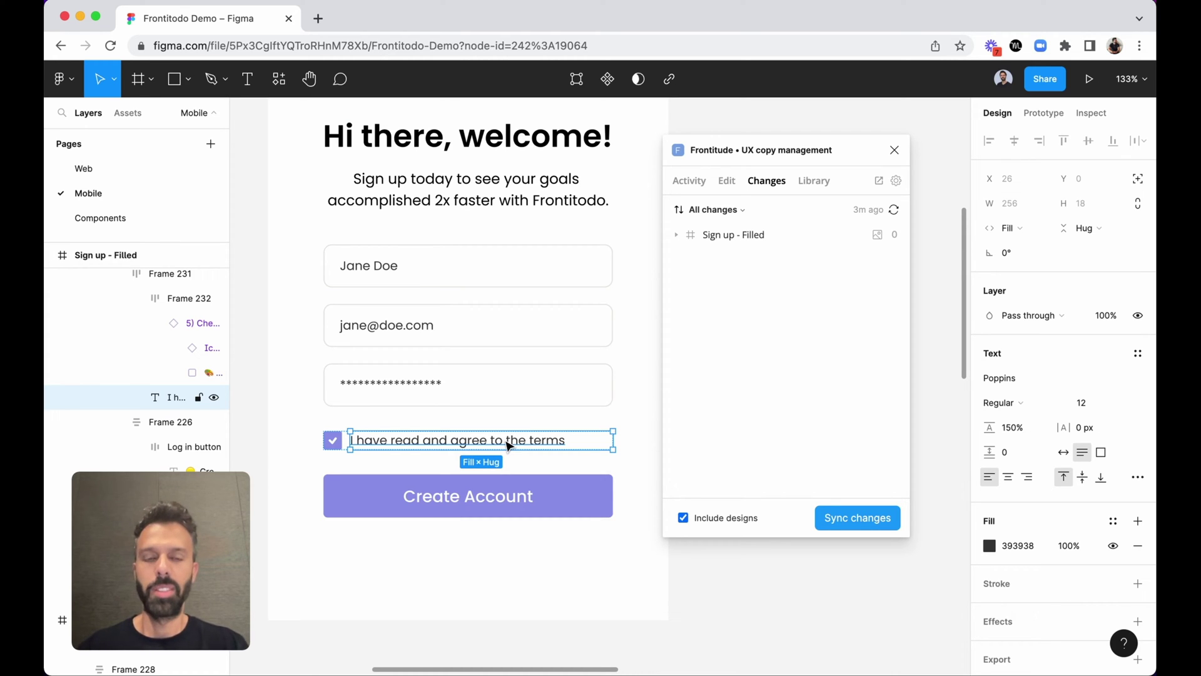
Attach the terms text to a new 'Legal / Terms / Terms consent' copy component.
click(727, 185)
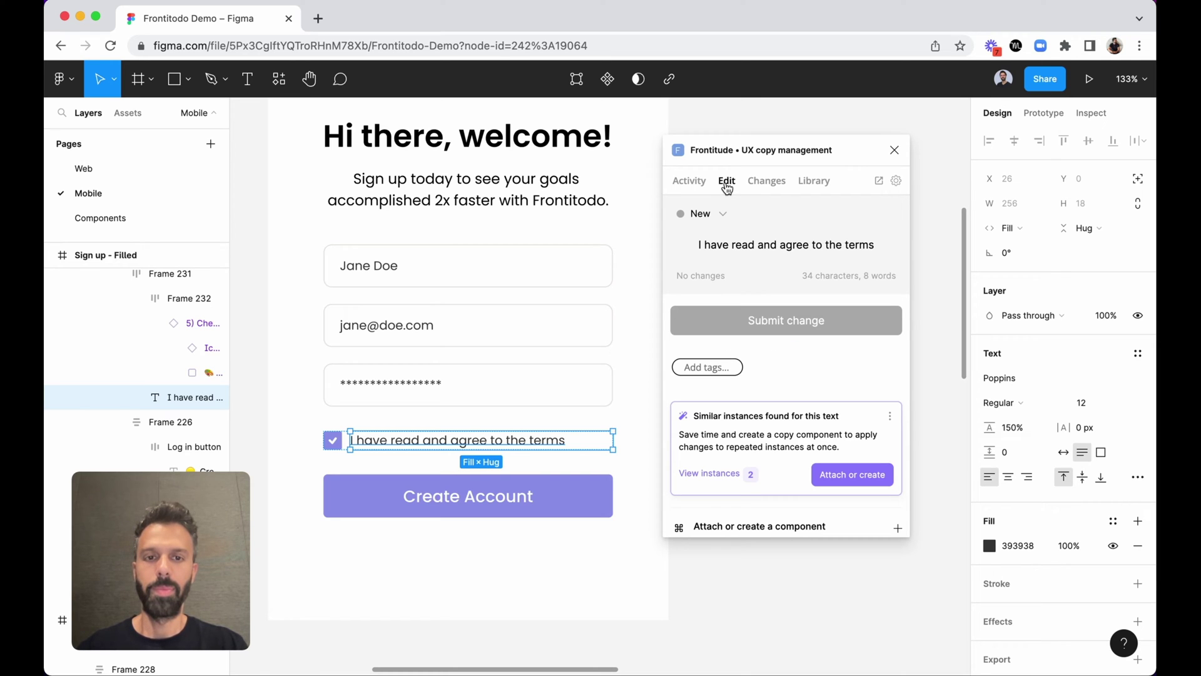
scroll(807, 383, down, 3)
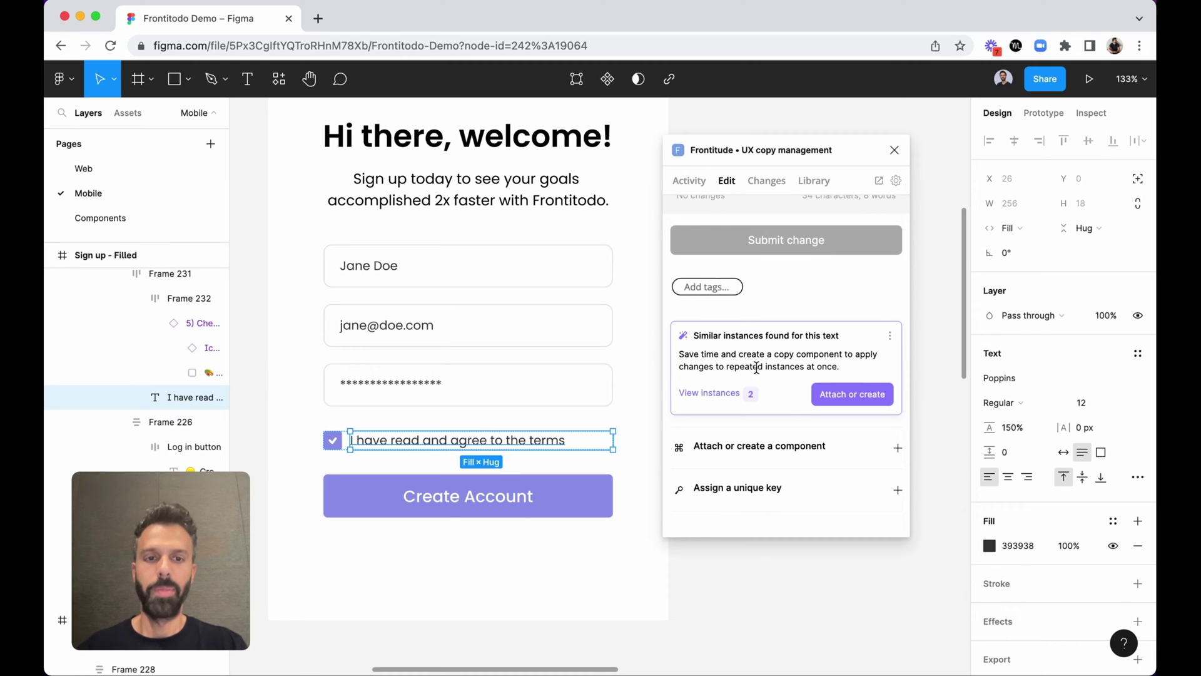
click(852, 394)
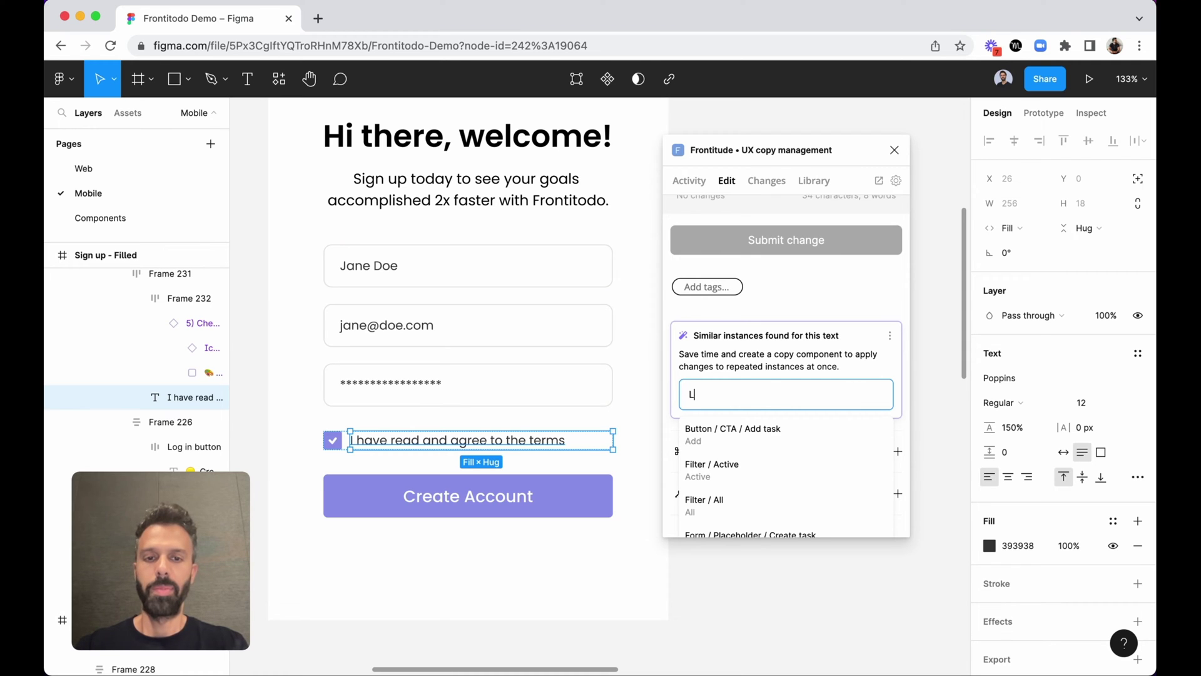
text(Legal / Terms / )
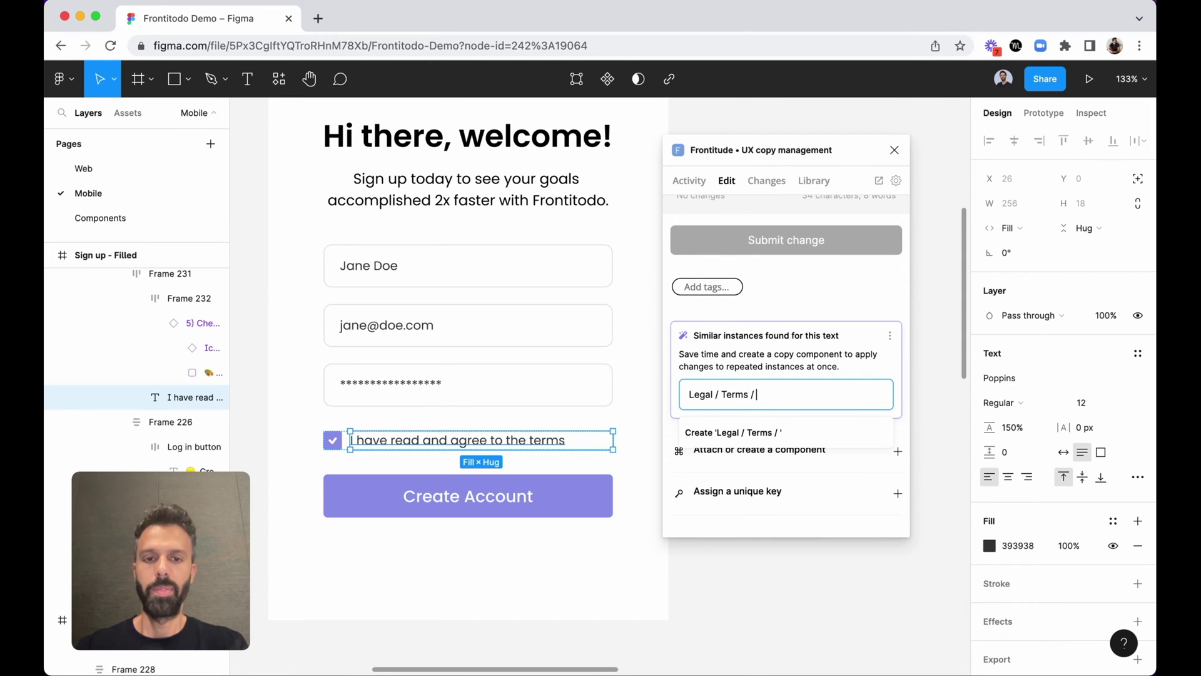
text(Terms consent)
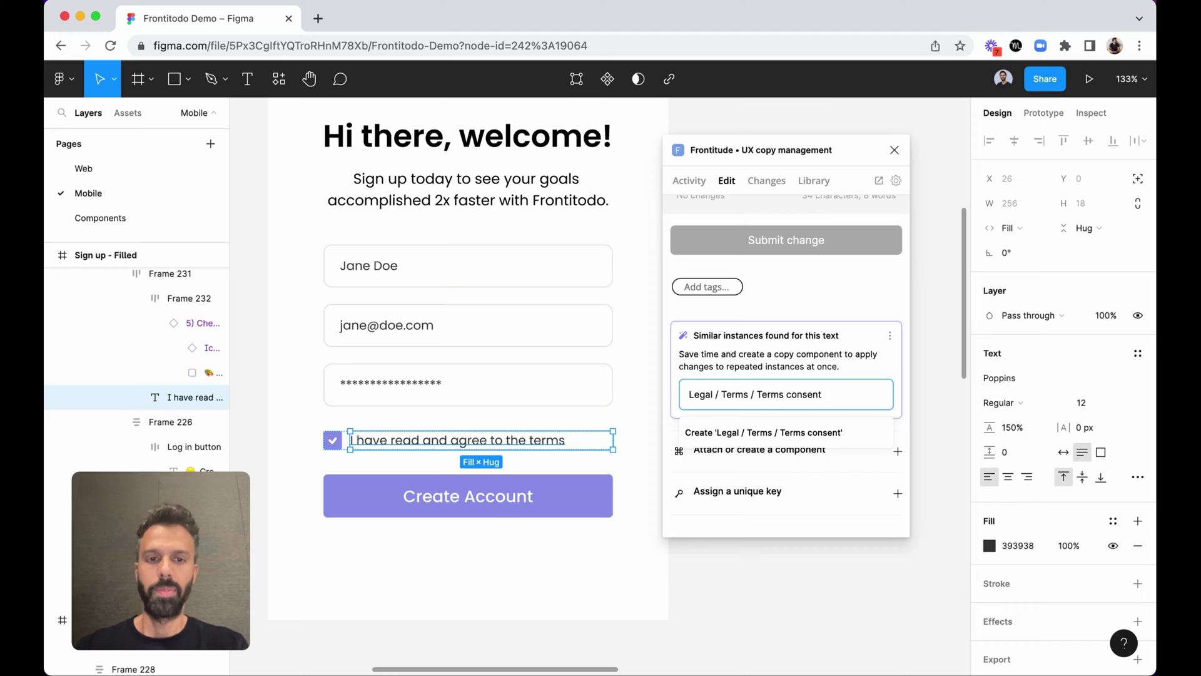
click(846, 434)
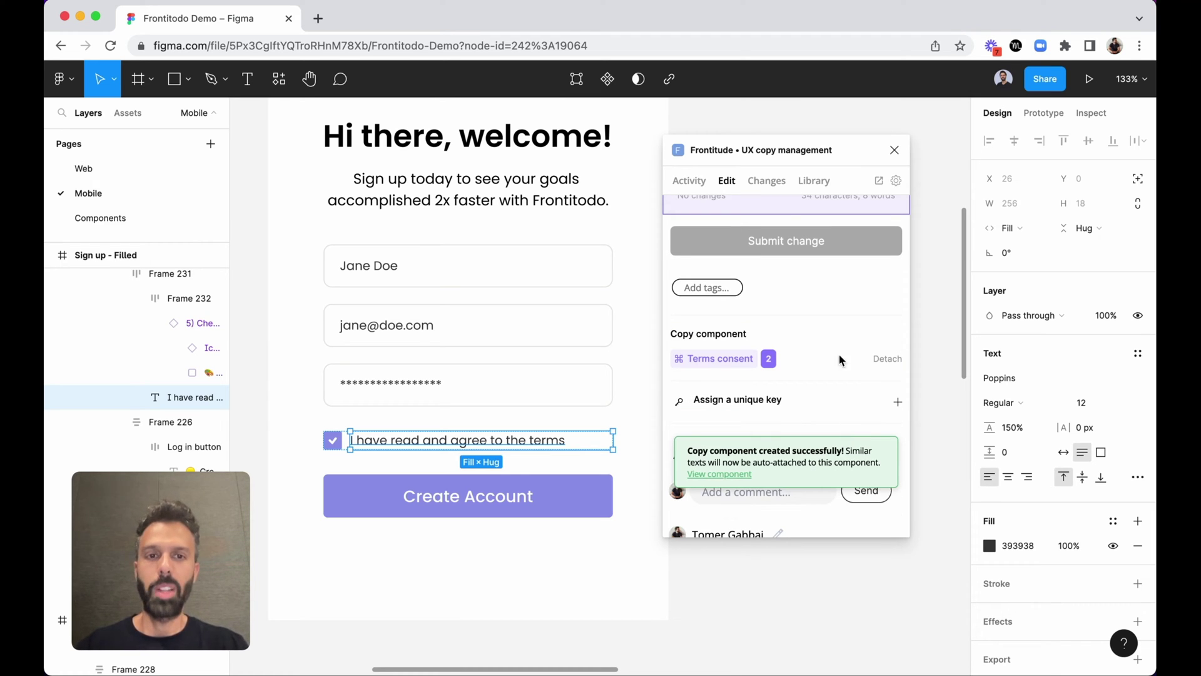
Change the Terms consent status from New to Review.
scroll(836, 337, up, 3)
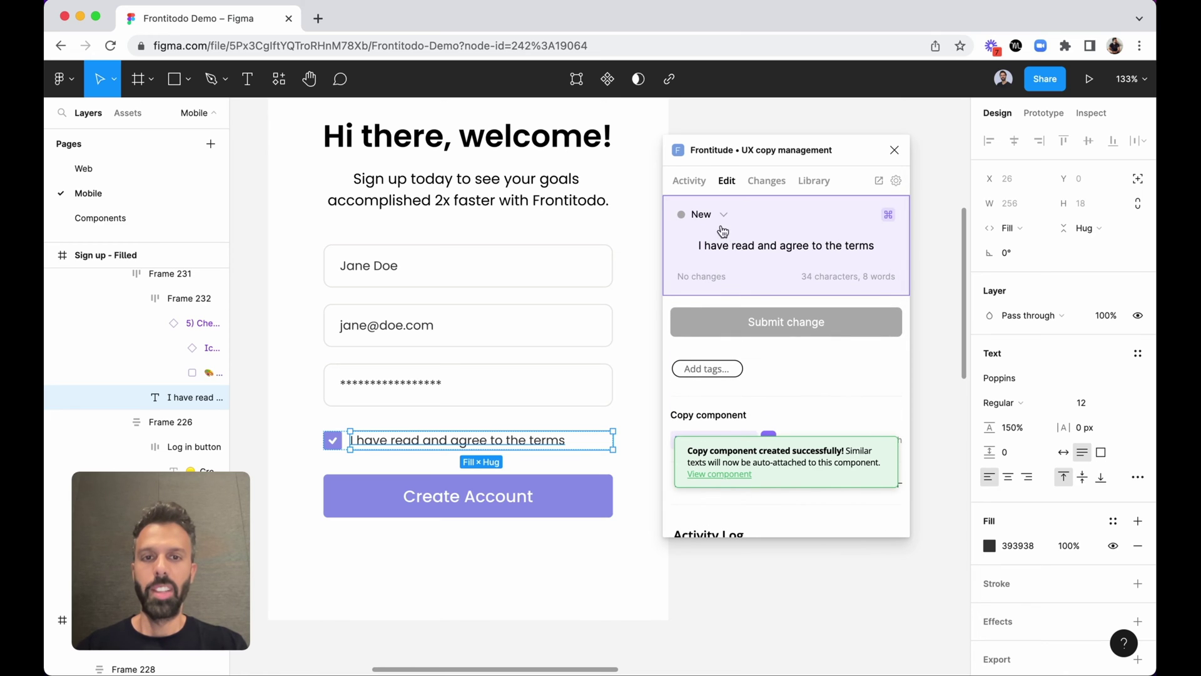
click(707, 215)
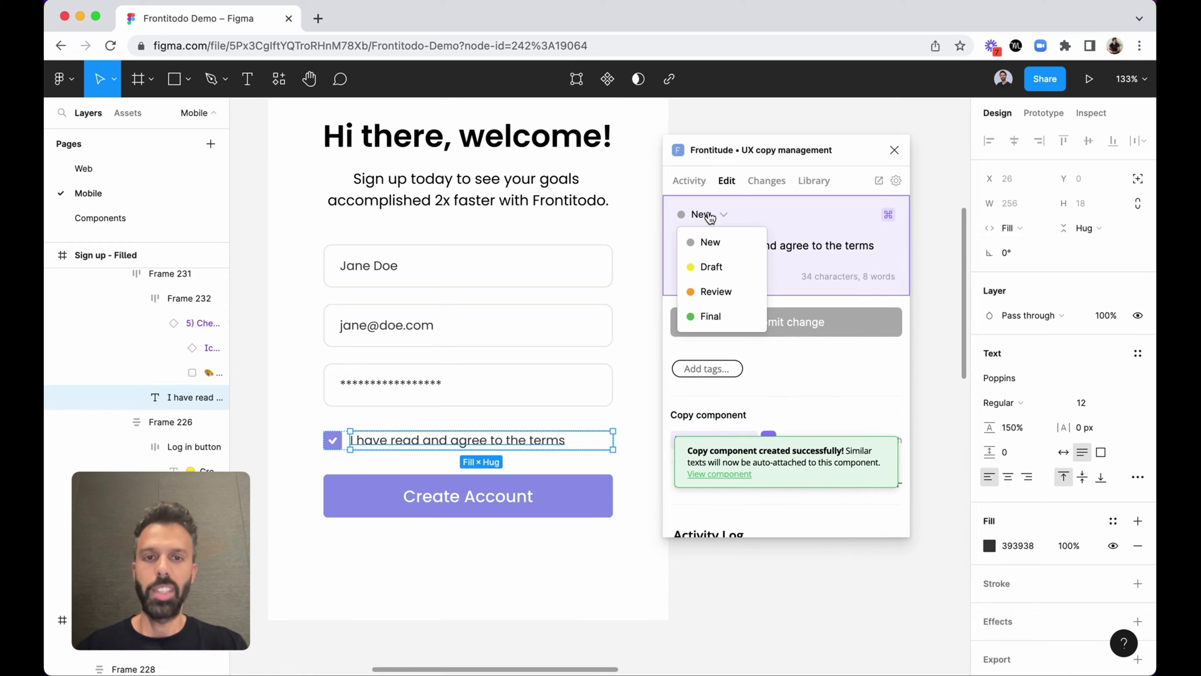
click(726, 293)
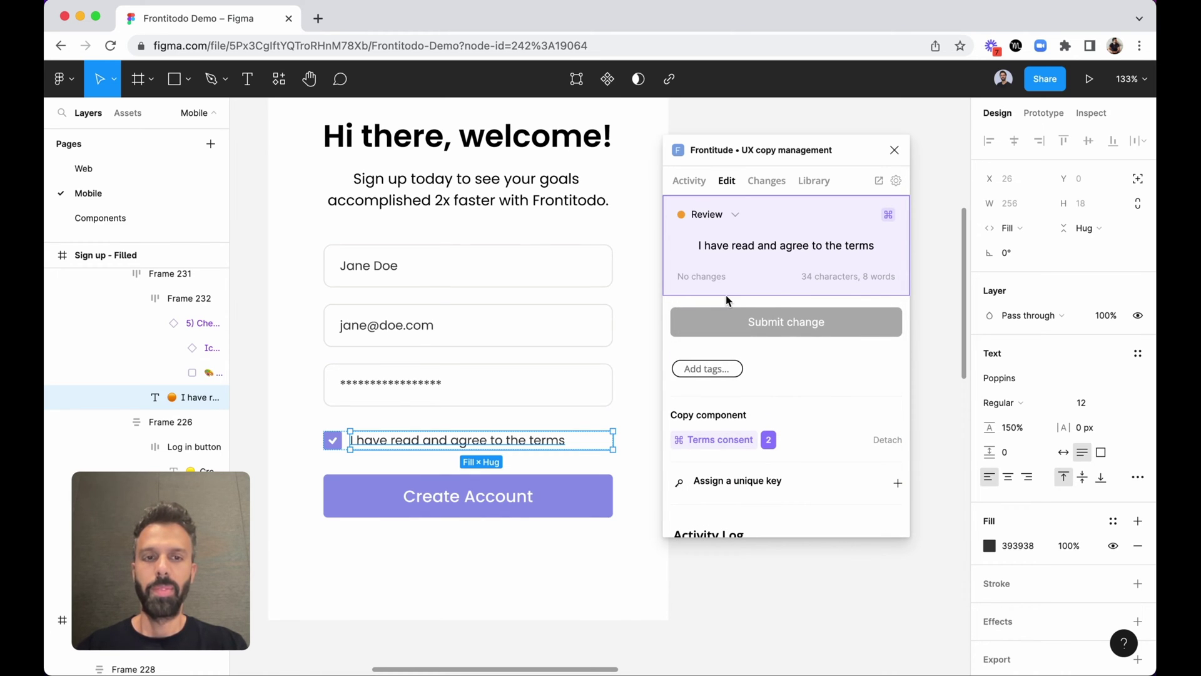
click(879, 181)
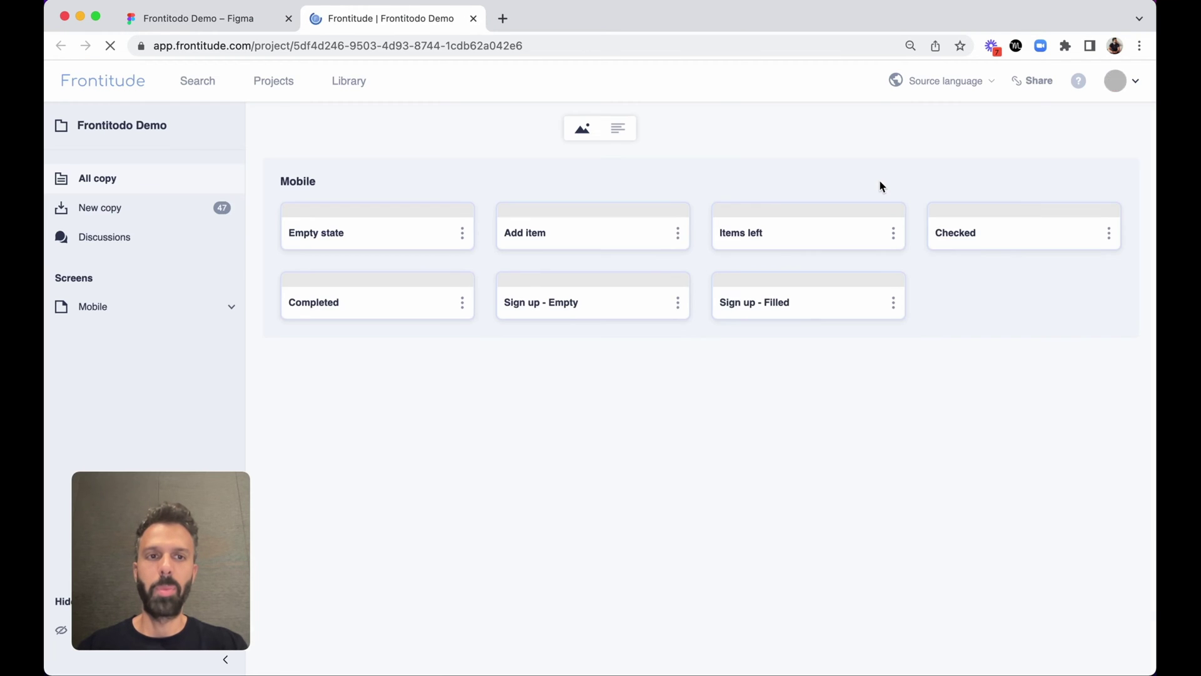
Set the project link to 'Anyone with the link can view and comment' and copy it.
click(1040, 84)
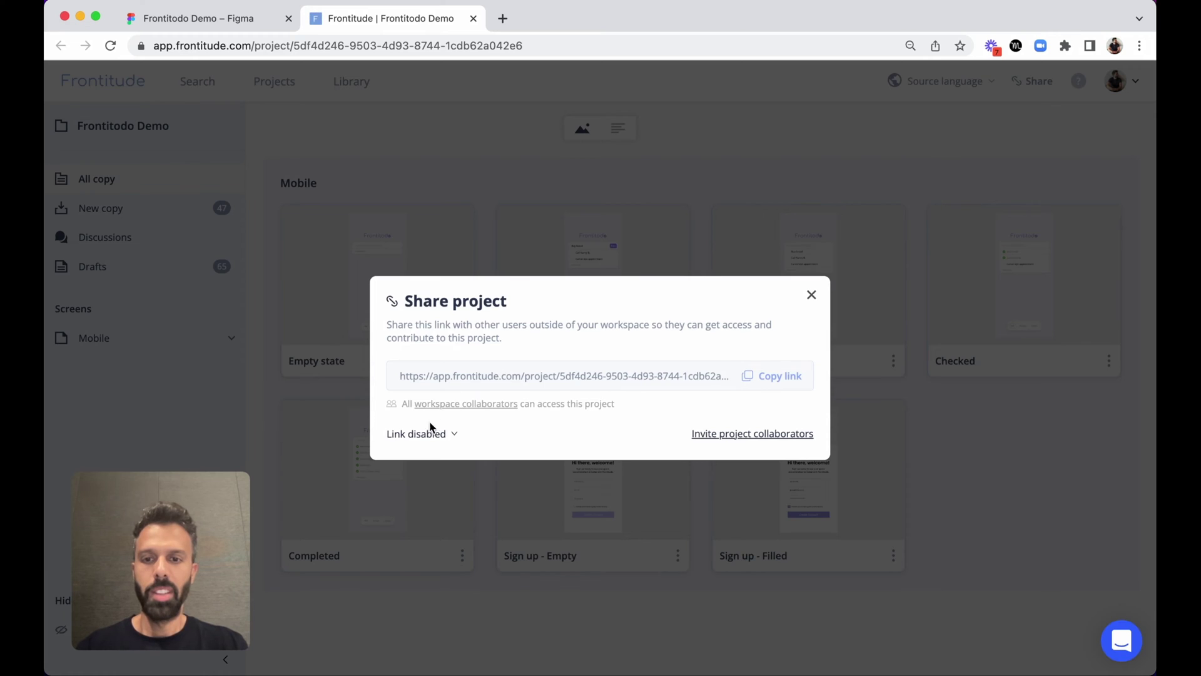
click(417, 436)
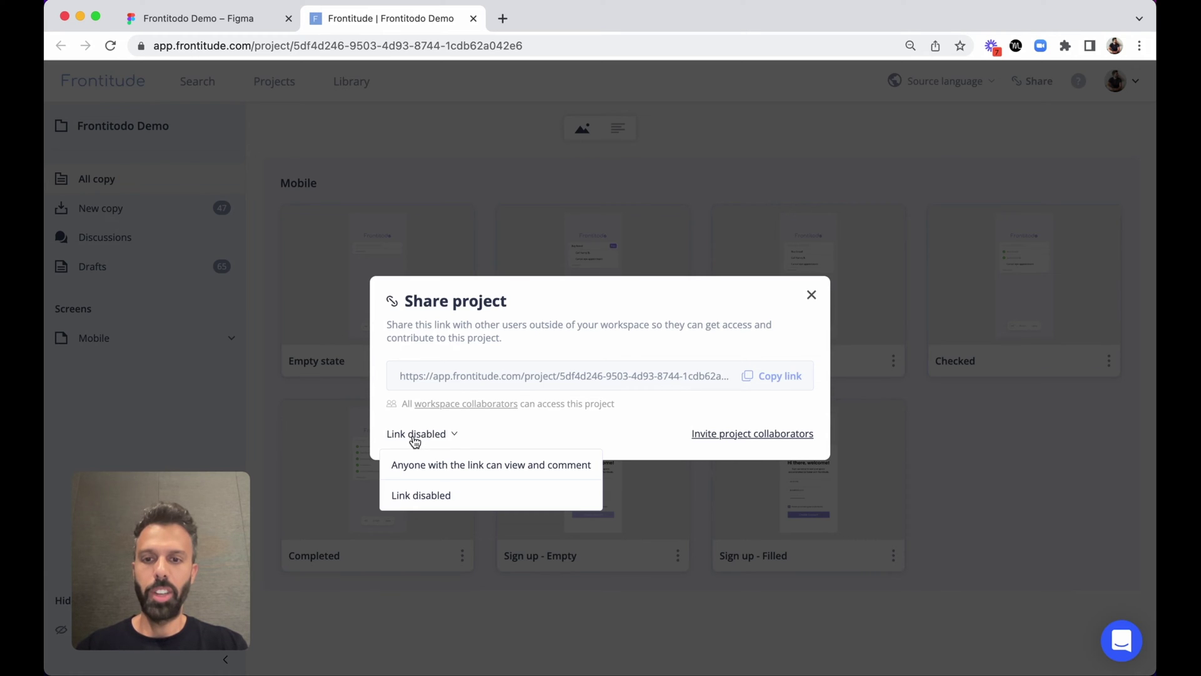
click(508, 467)
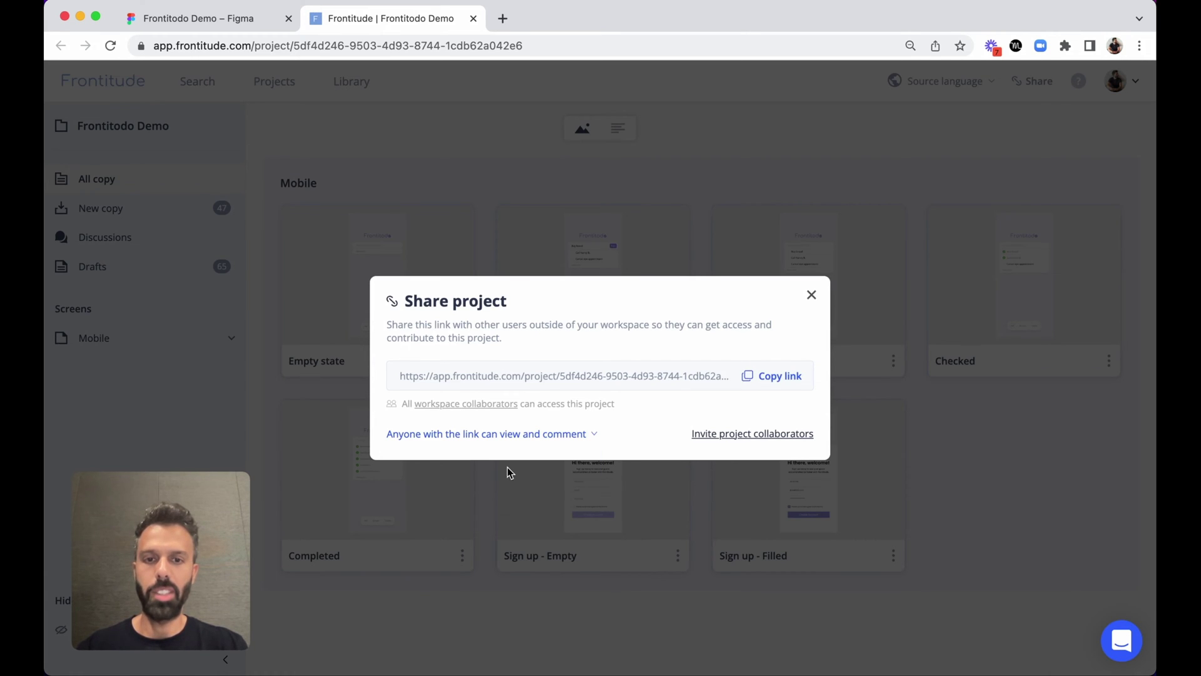
click(763, 382)
key(ctrl+Up)
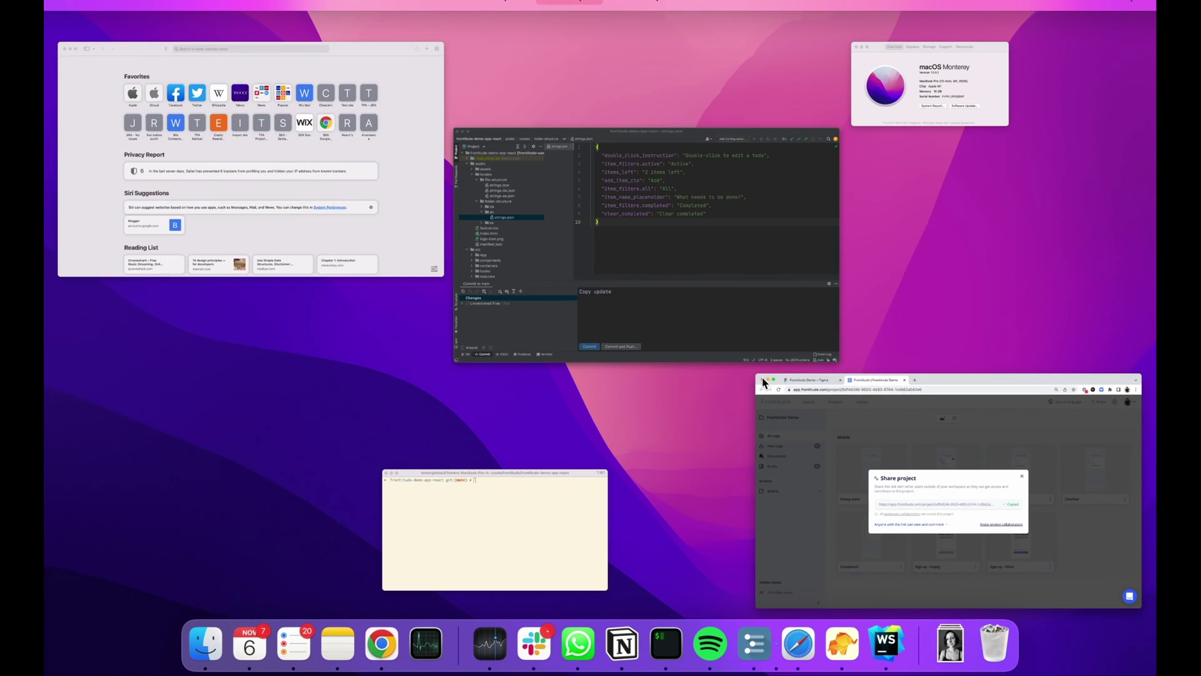
Load the shared project link in Safari and open the Review-status Terms consent text's details.
click(353, 211)
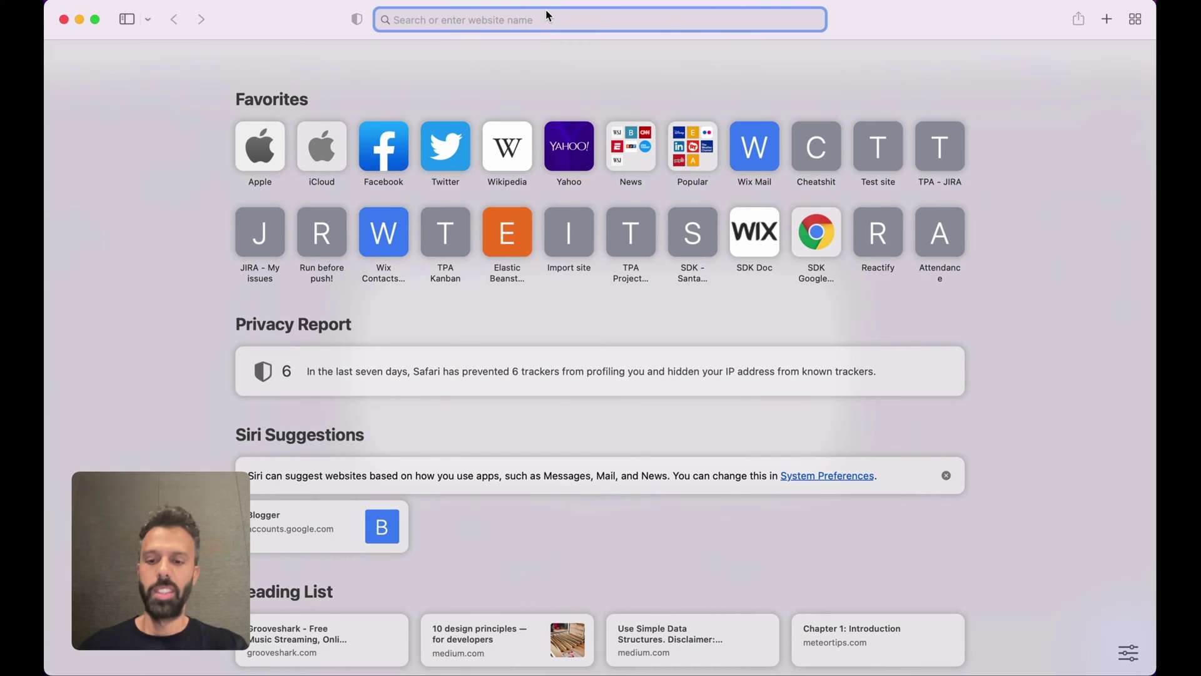
key(super+v)
key(Return)
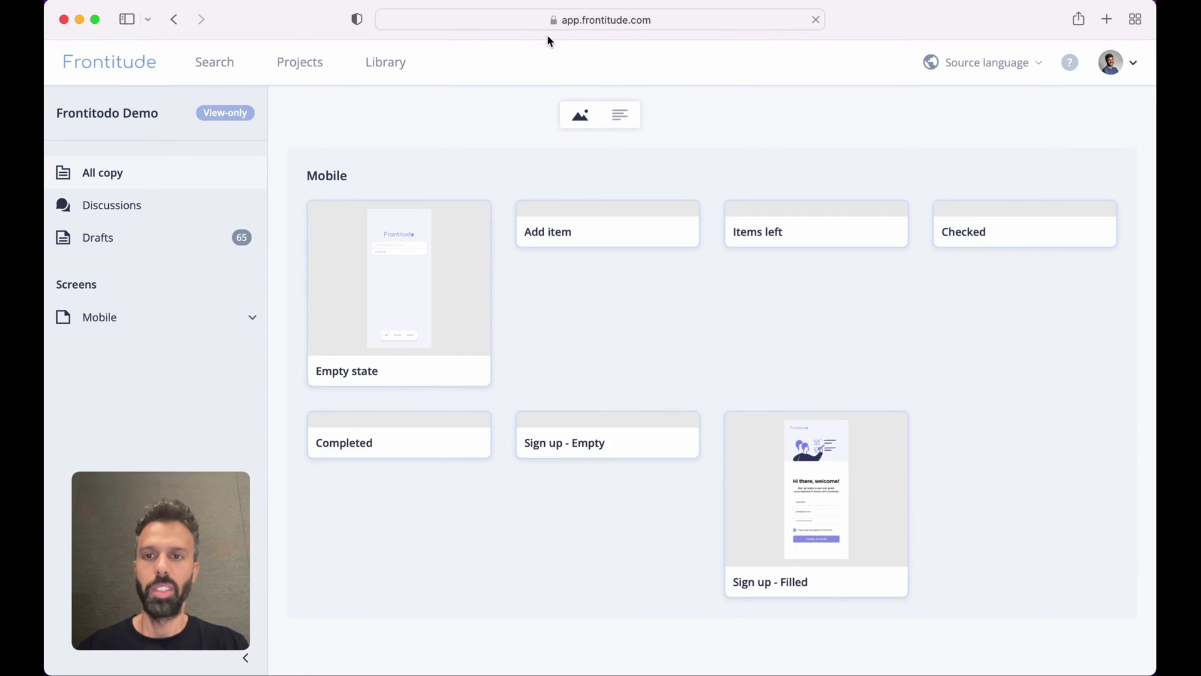
click(626, 122)
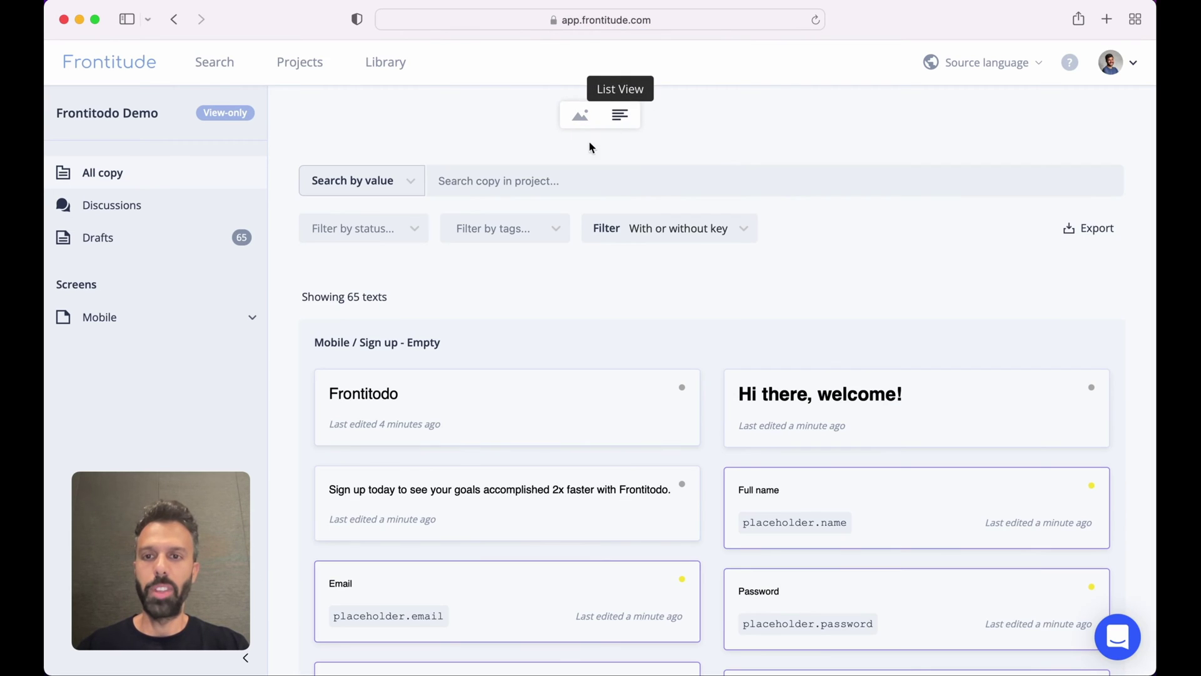
click(416, 229)
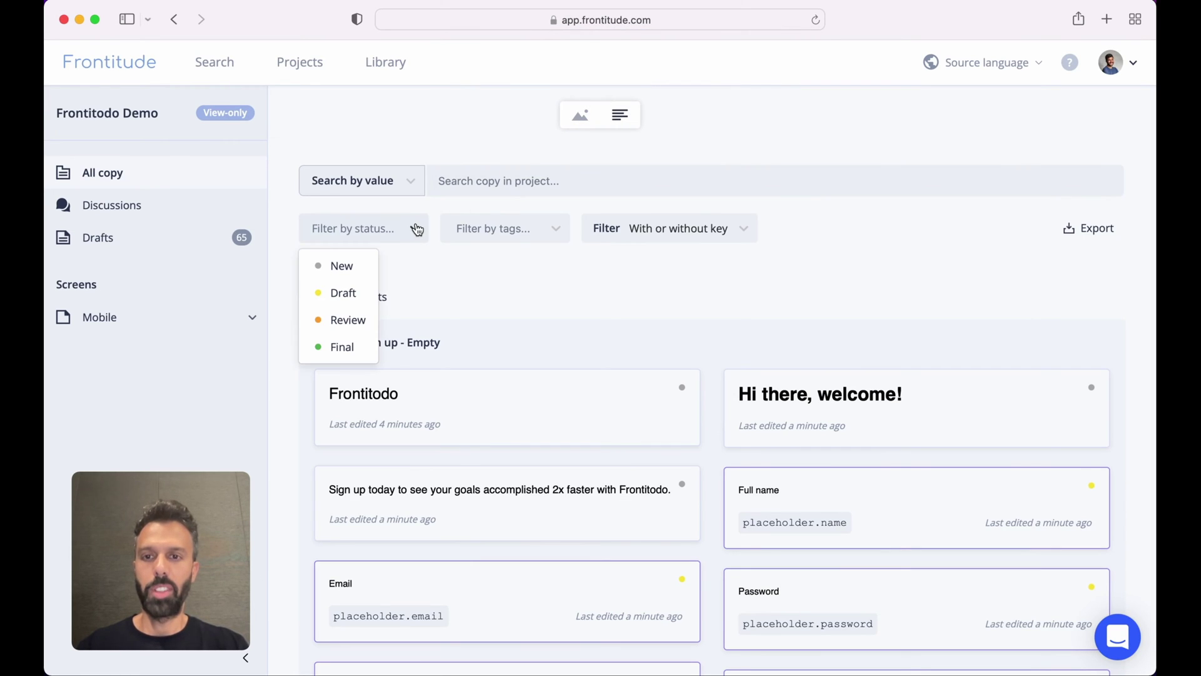
click(359, 322)
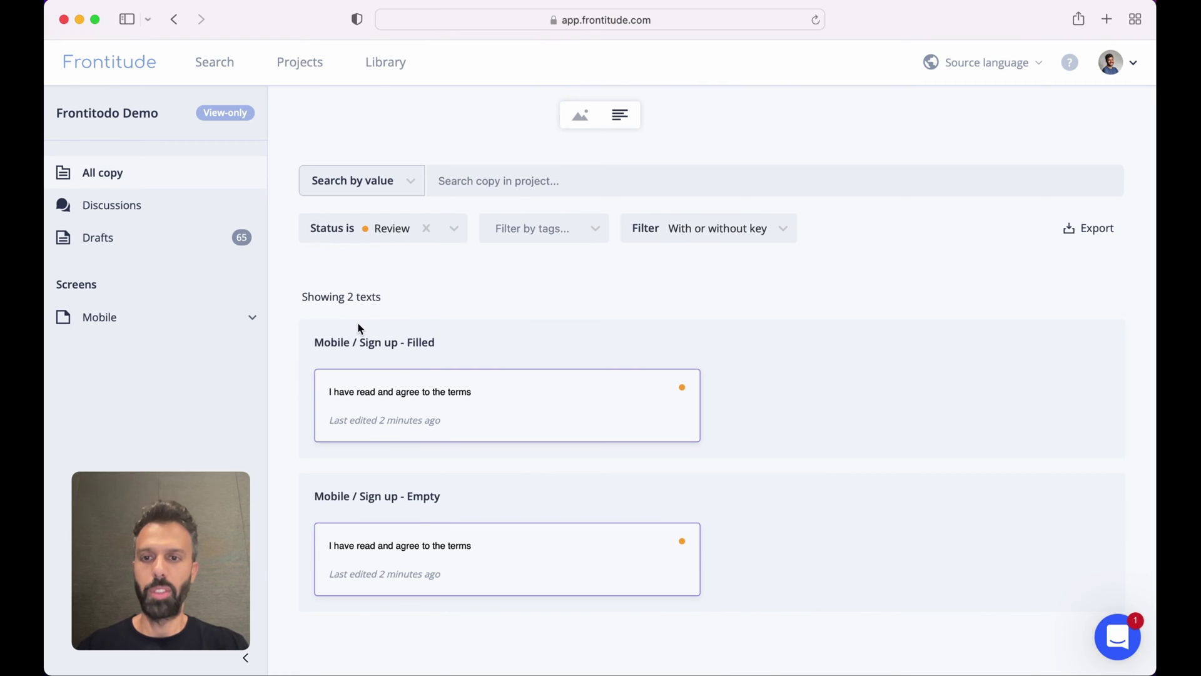
click(542, 402)
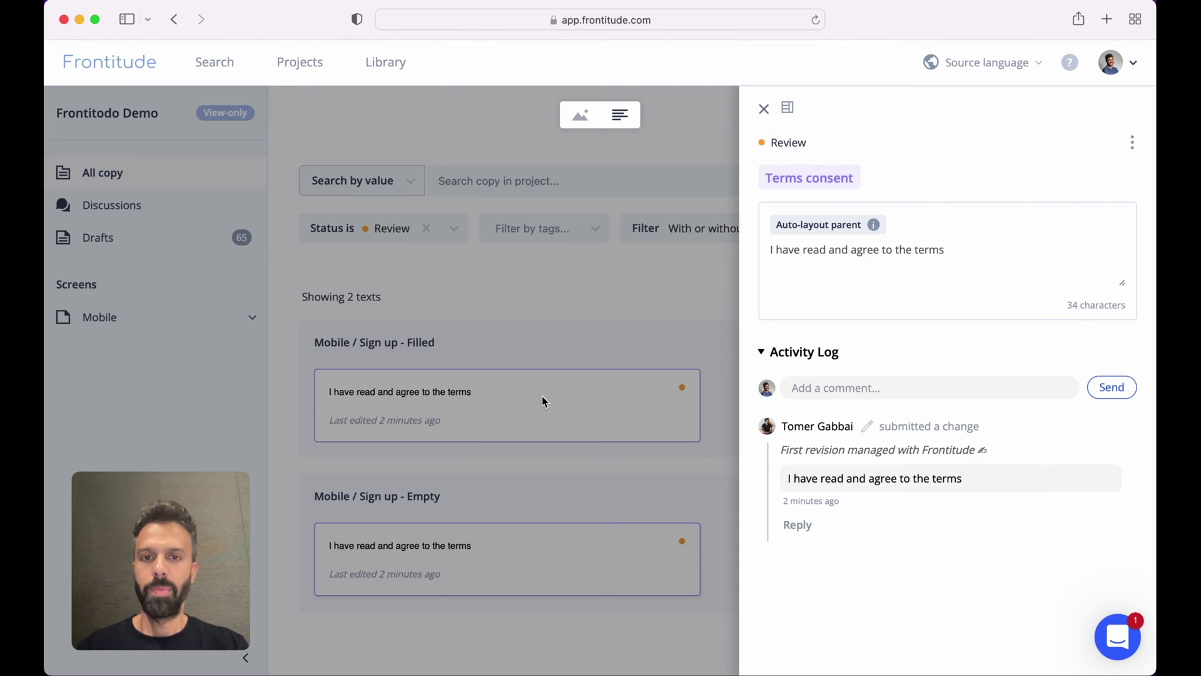
Show the Sign up - Empty screen in Design View beside the docked details pane.
click(580, 115)
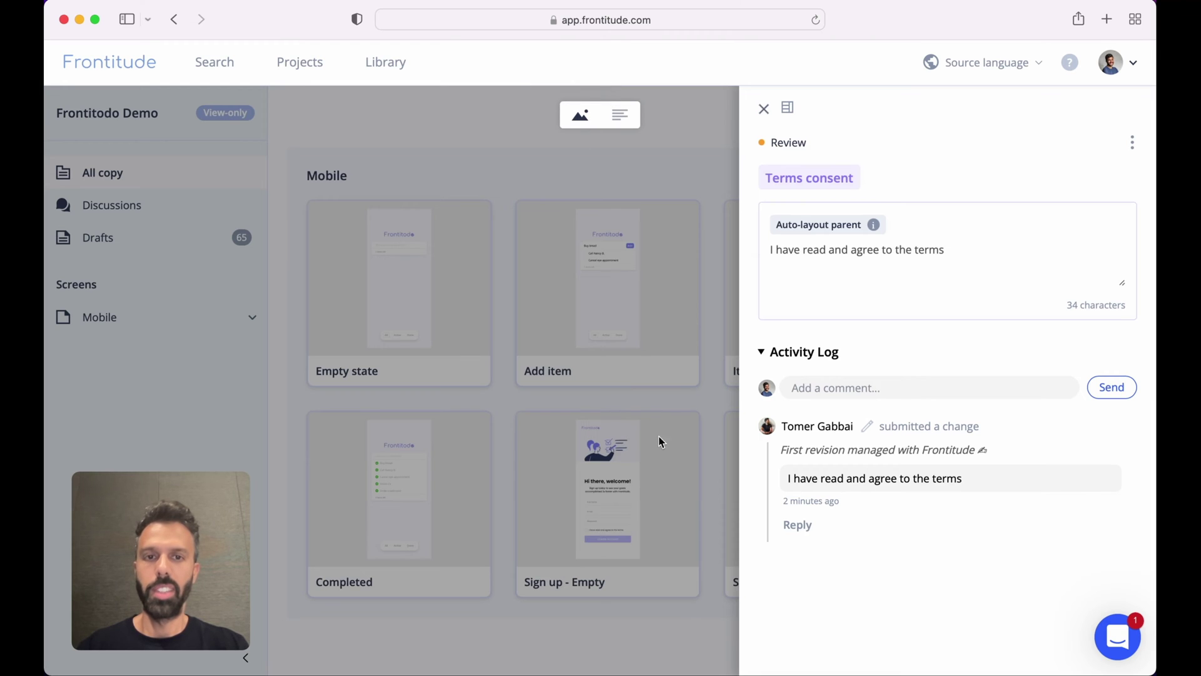
click(788, 107)
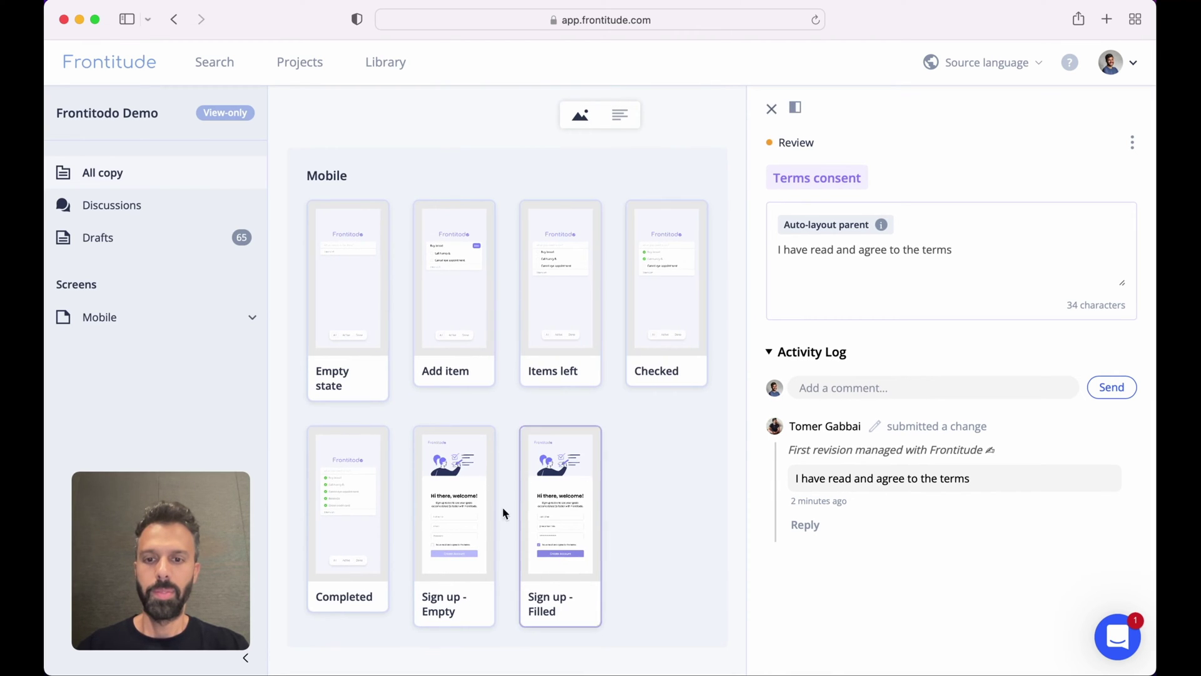
click(467, 515)
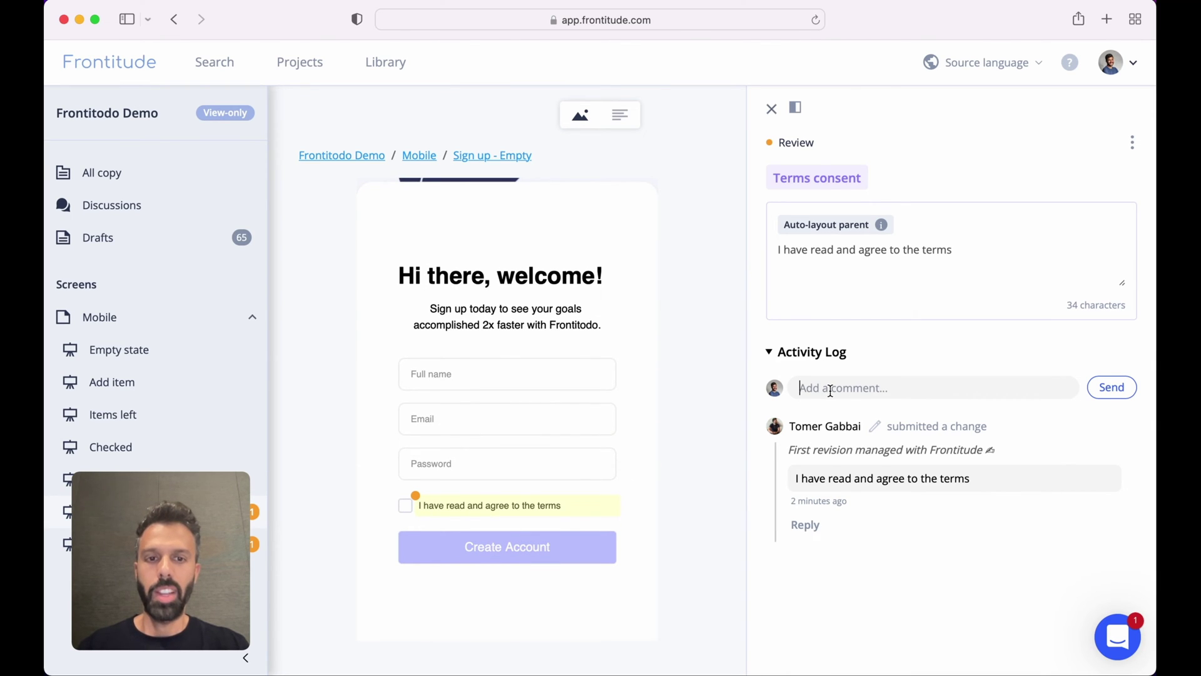
Post a comment mentioning a teammate: 'Please add the privacy policy to the consent'.
text(@)
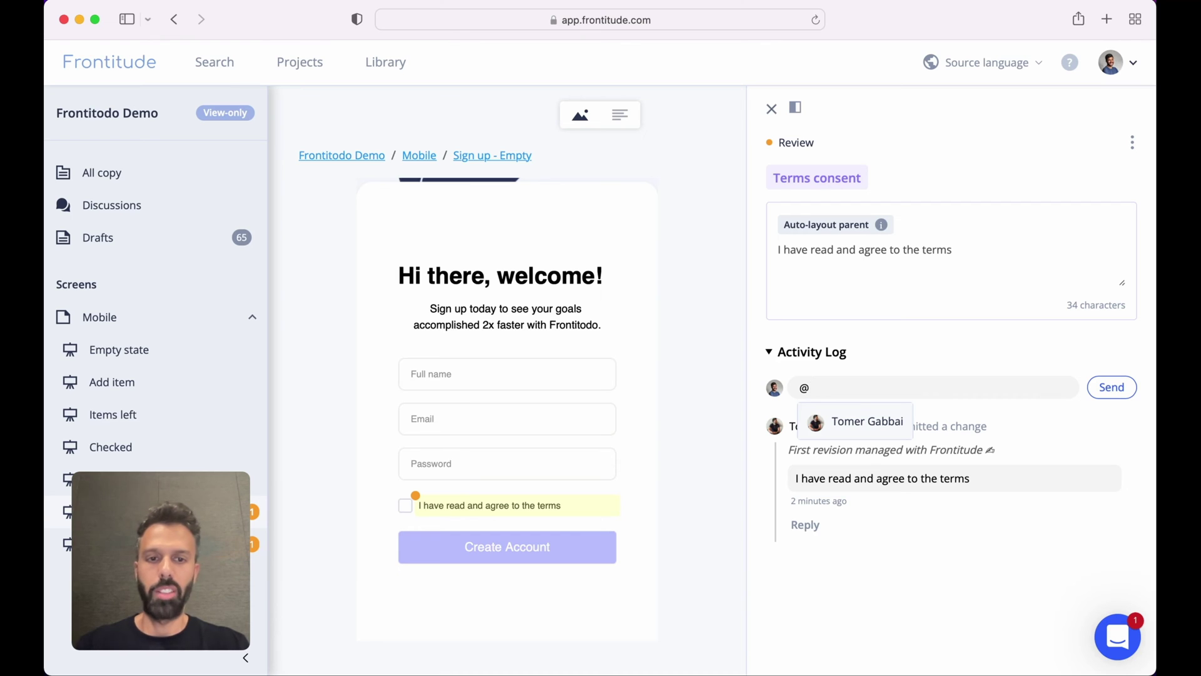
key(Return)
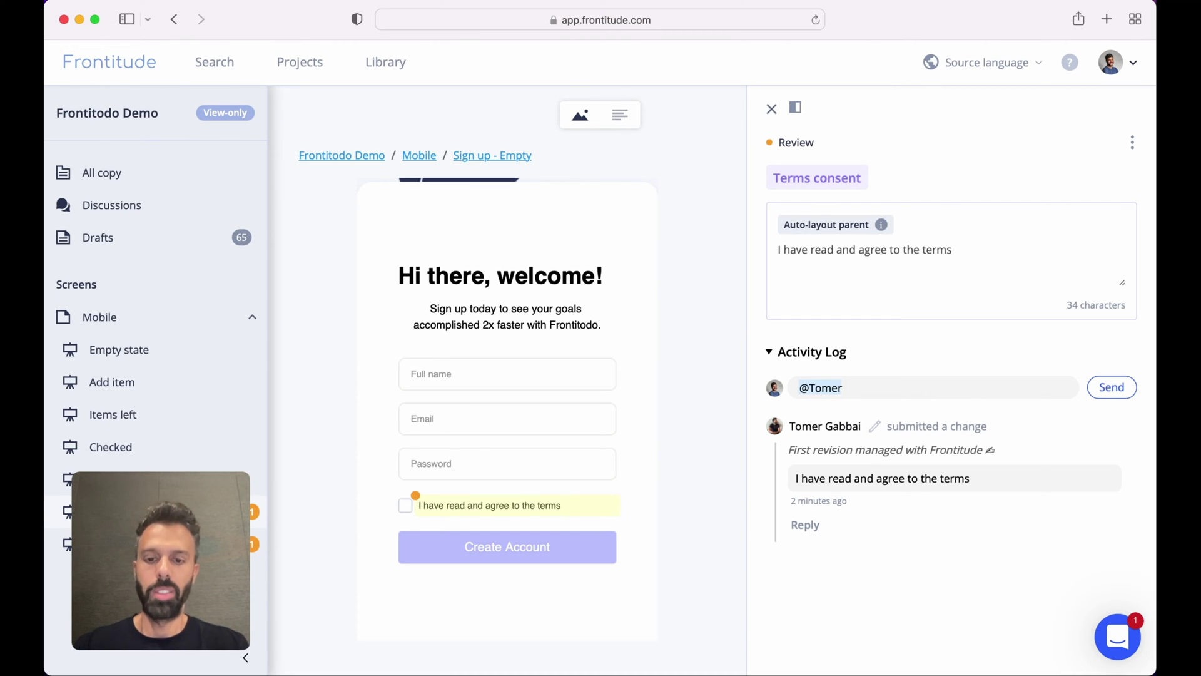
text(Please add the)
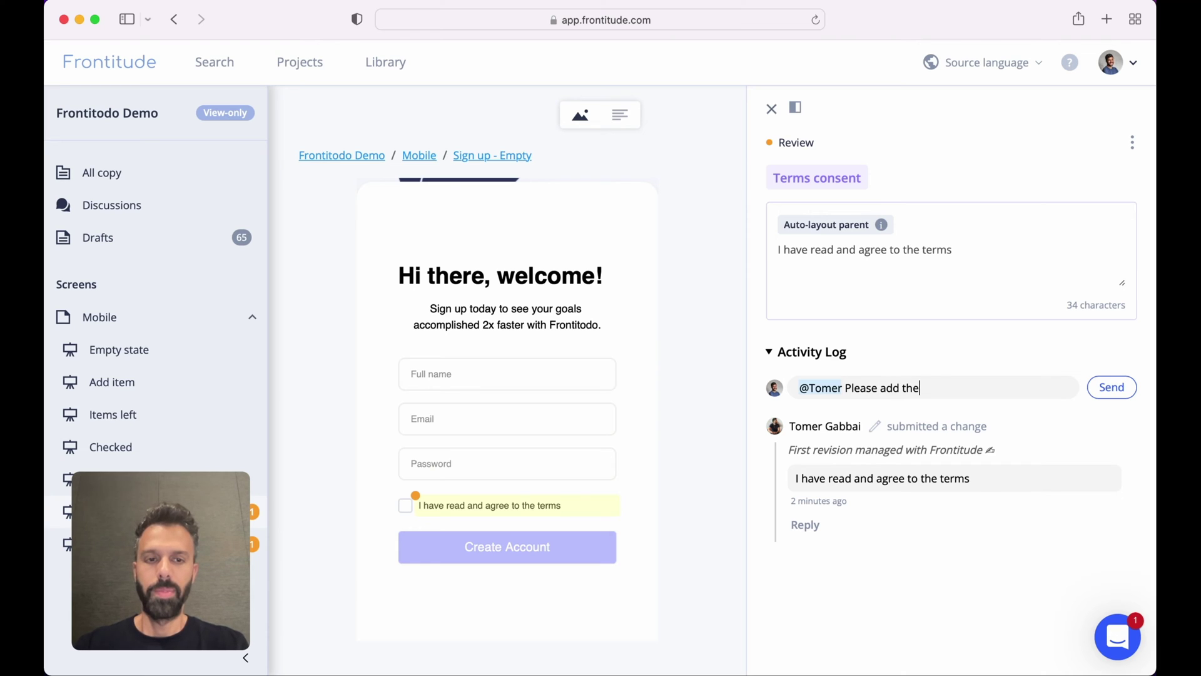
text( privacy poli)
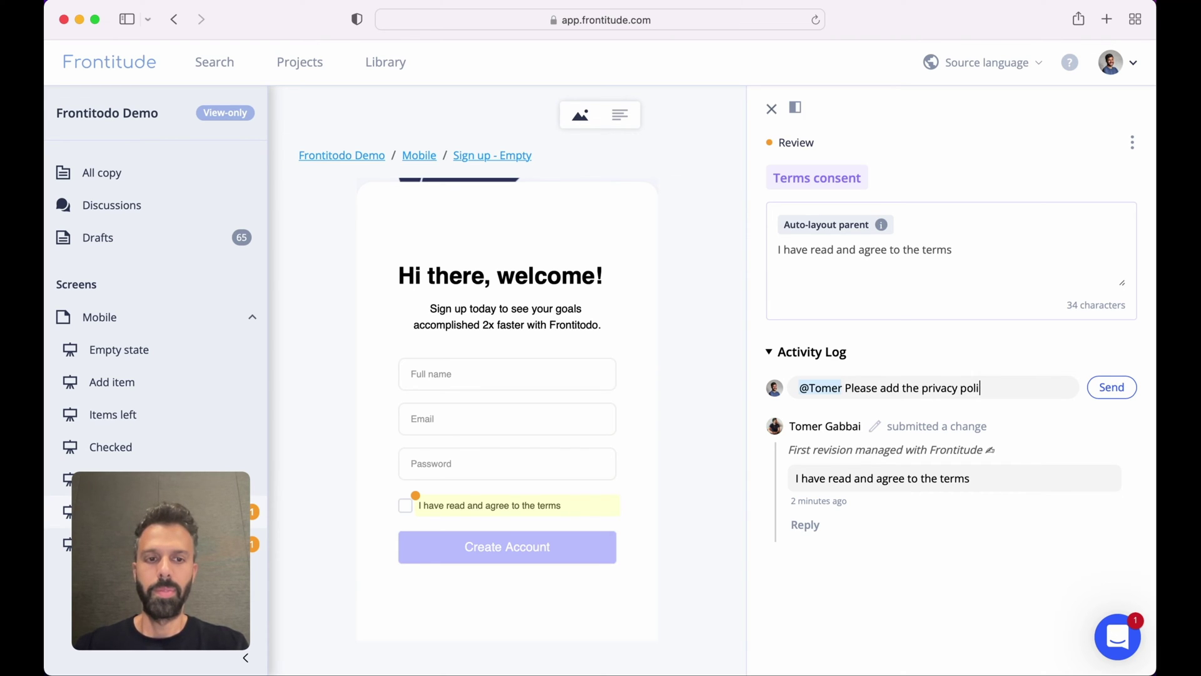
text(cy to the consent)
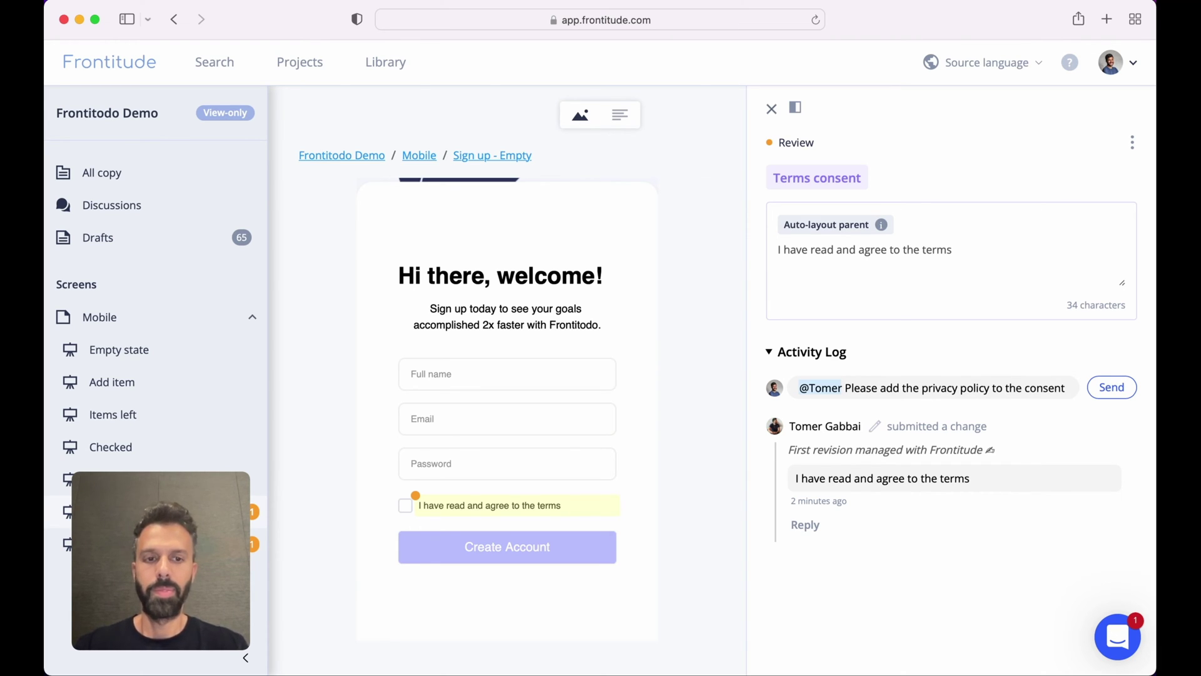
click(1112, 389)
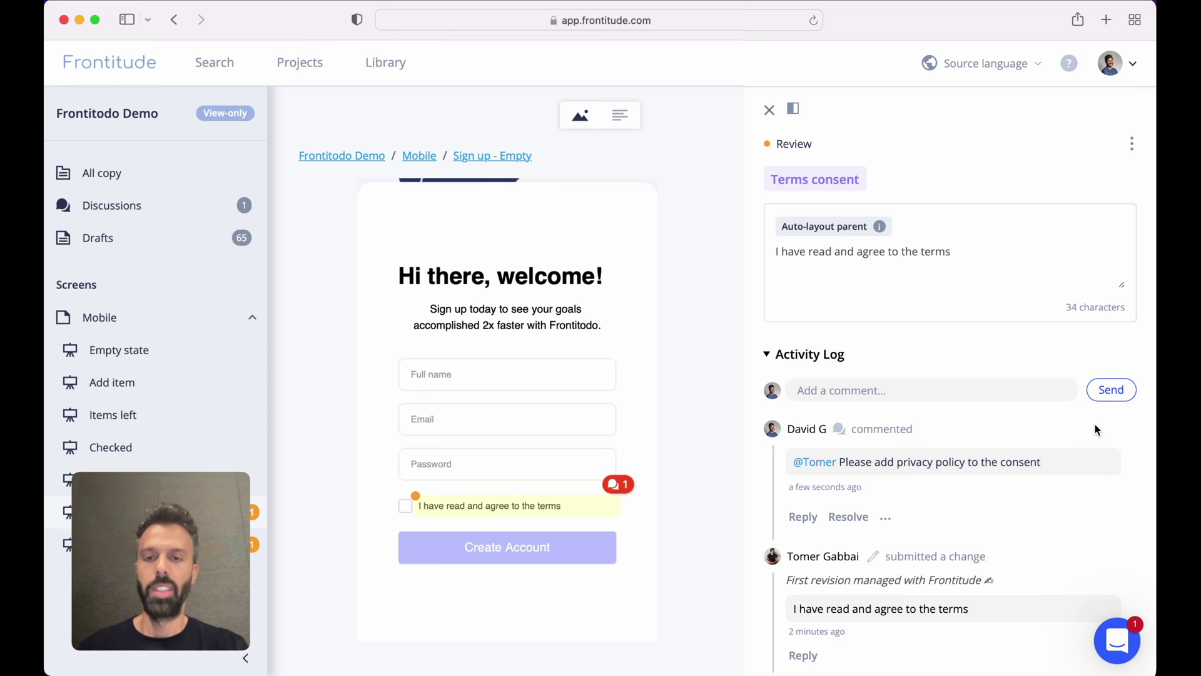
key(ctrl+Up)
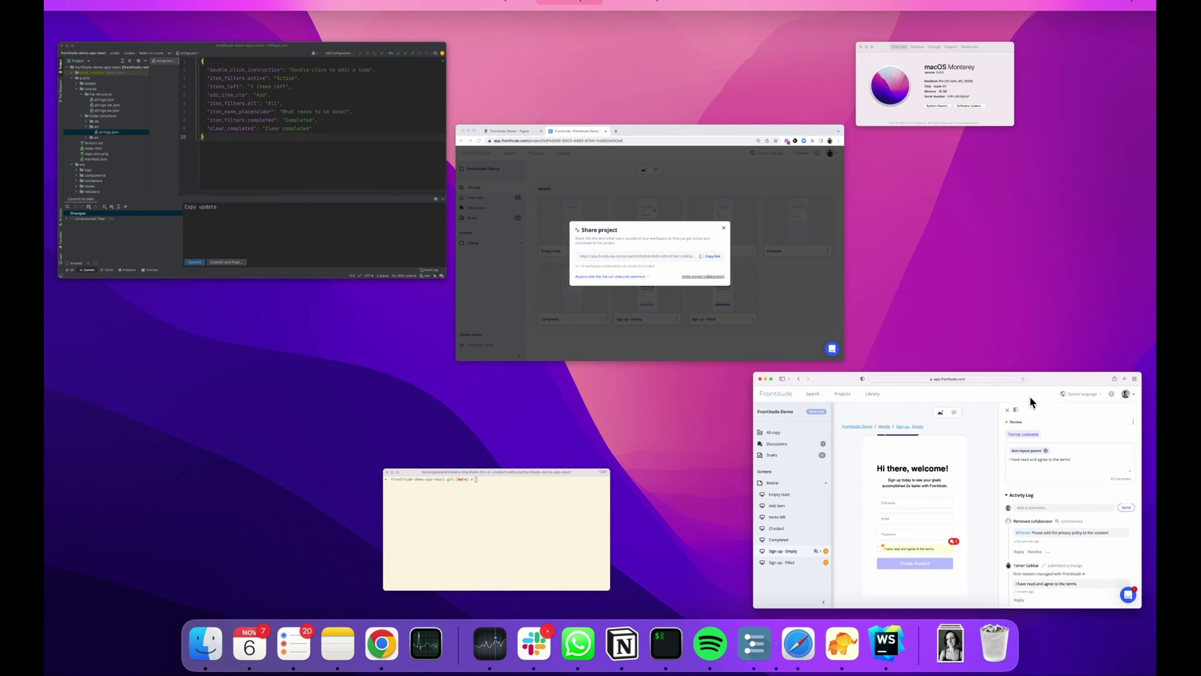
In the Chrome window, open the Review-status Terms consent text beside the Mobile screens grid.
click(735, 238)
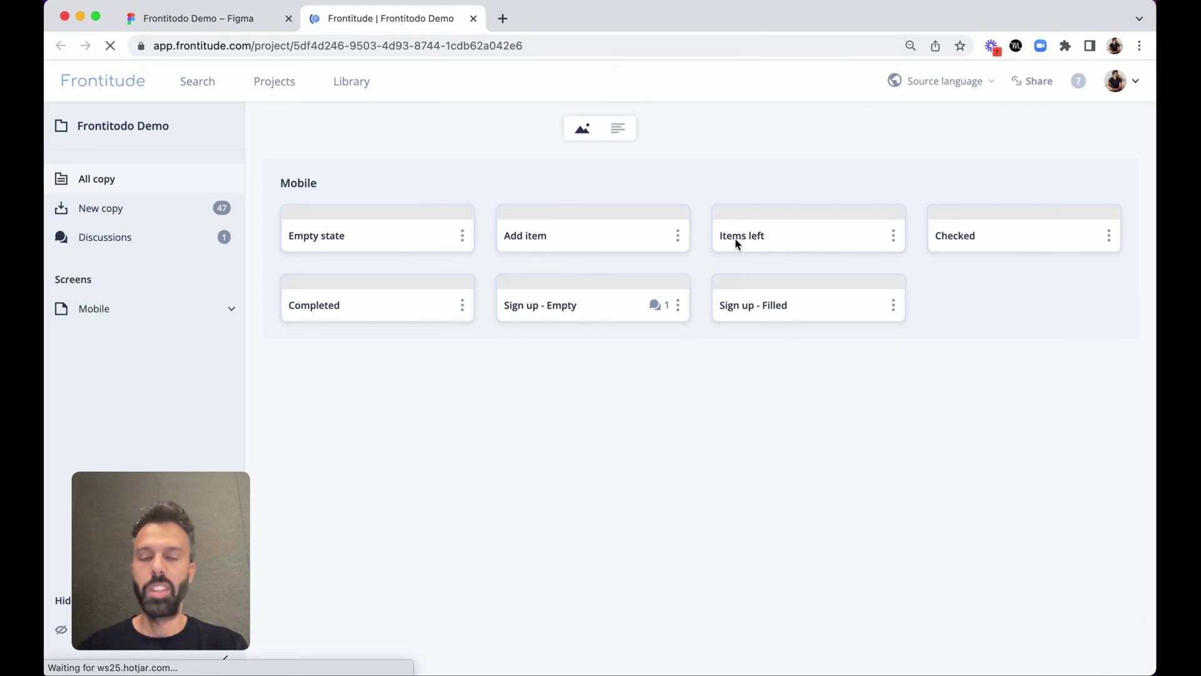
click(618, 129)
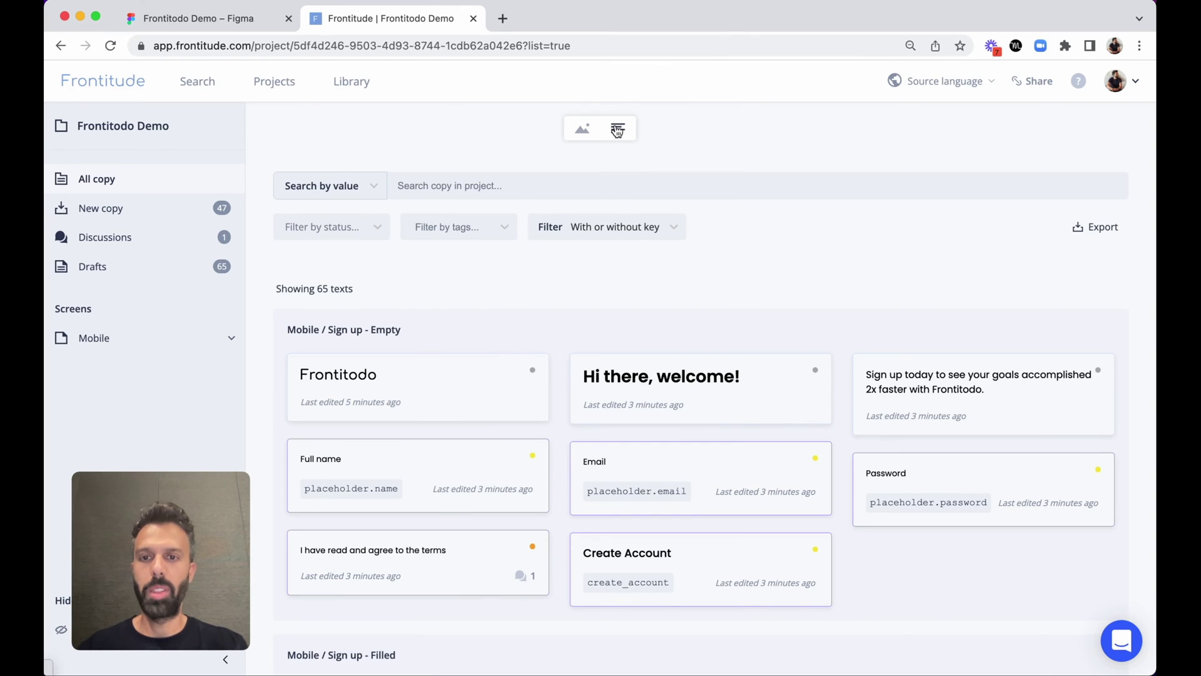
click(358, 226)
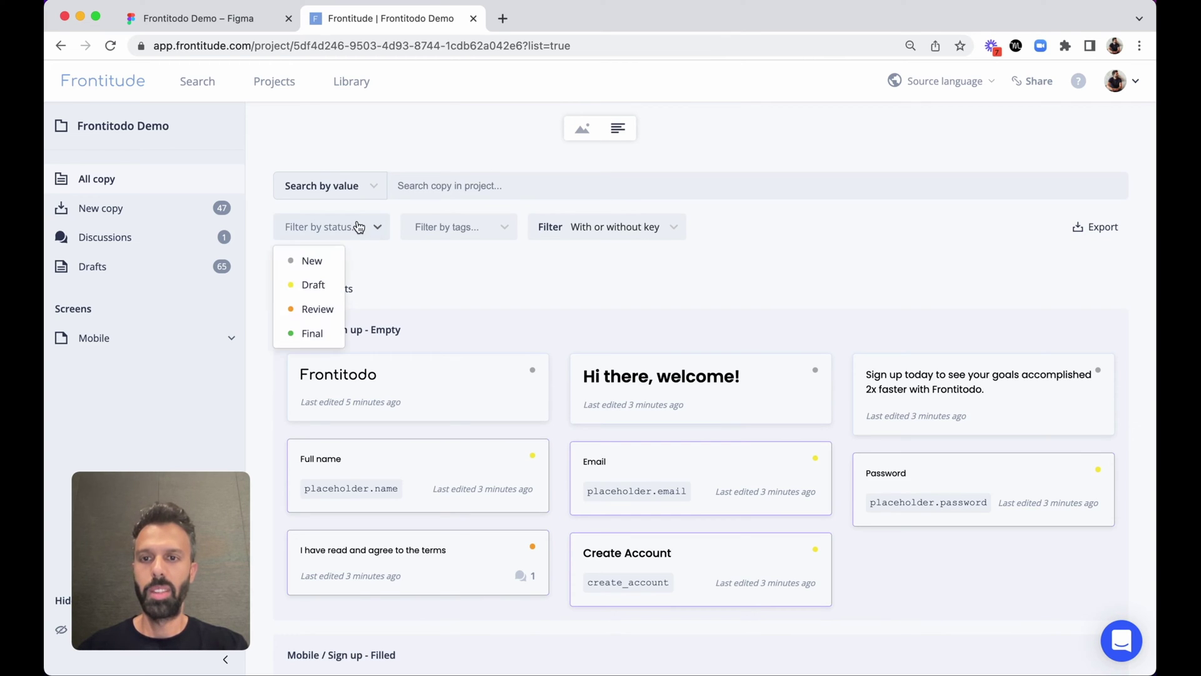
click(313, 309)
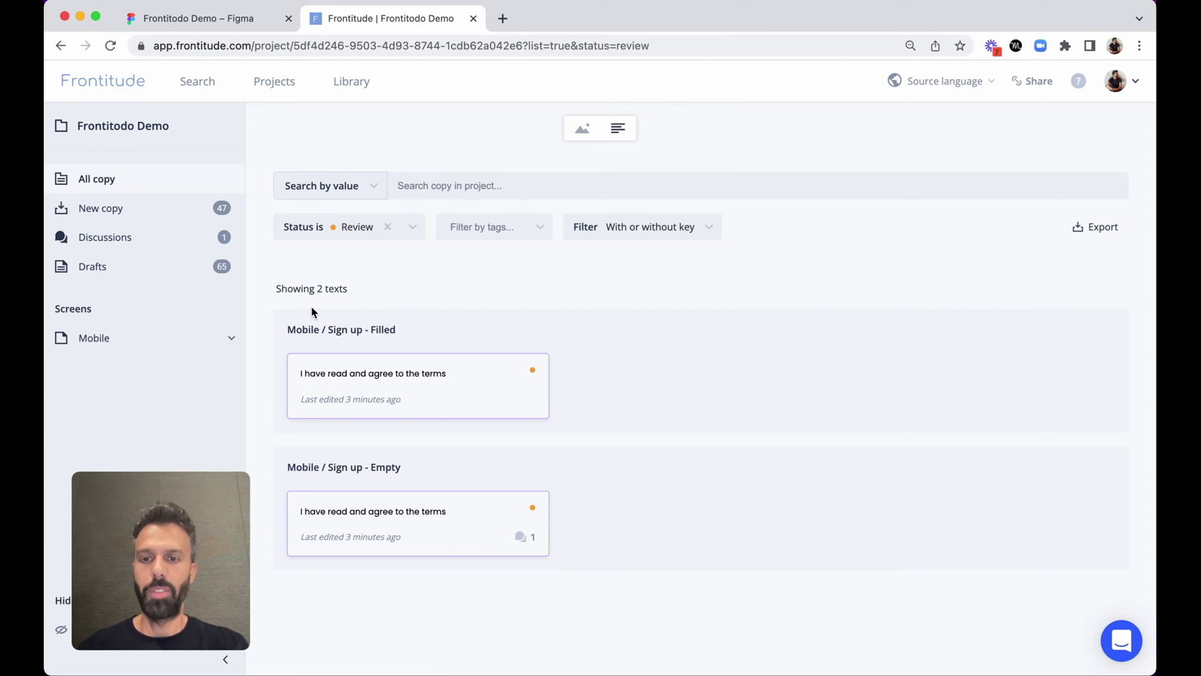
click(429, 393)
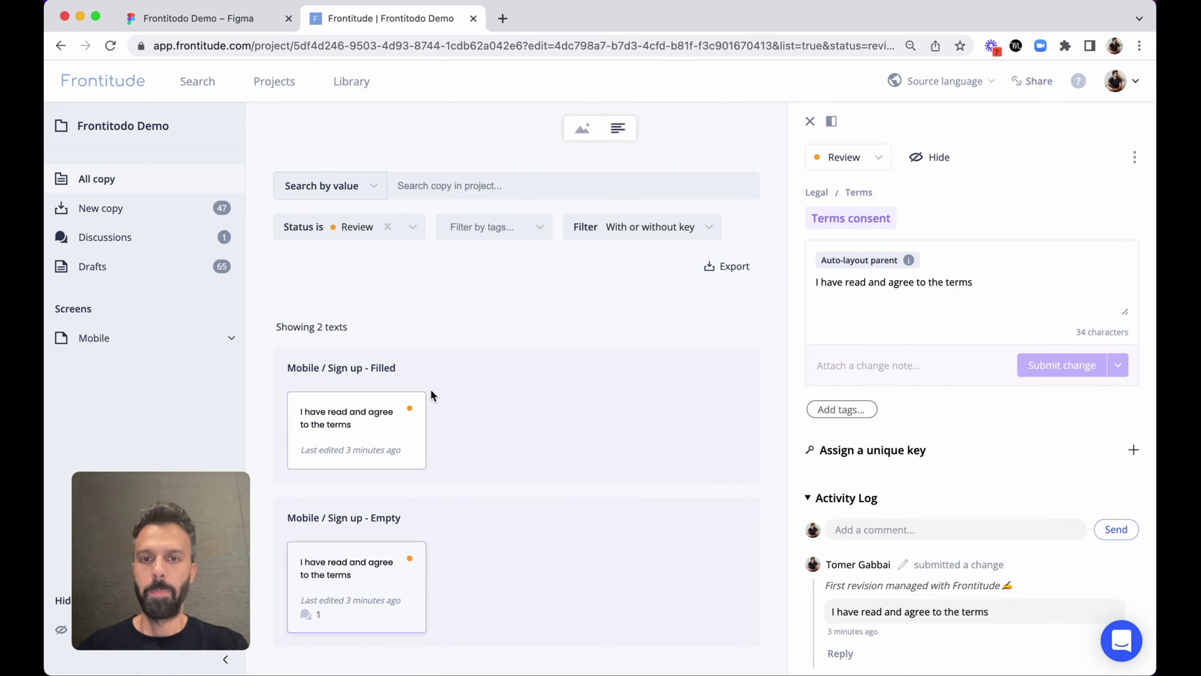
click(584, 129)
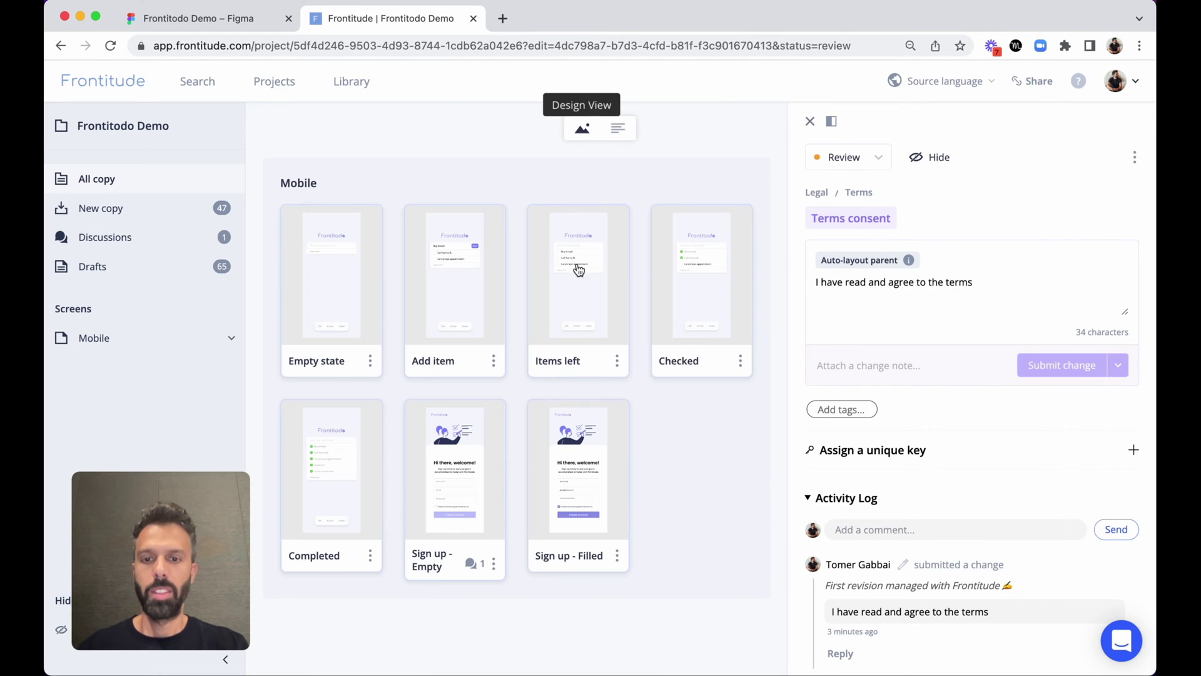
Append 'and the privacy policy.' to the Terms consent text and submit the change.
click(473, 477)
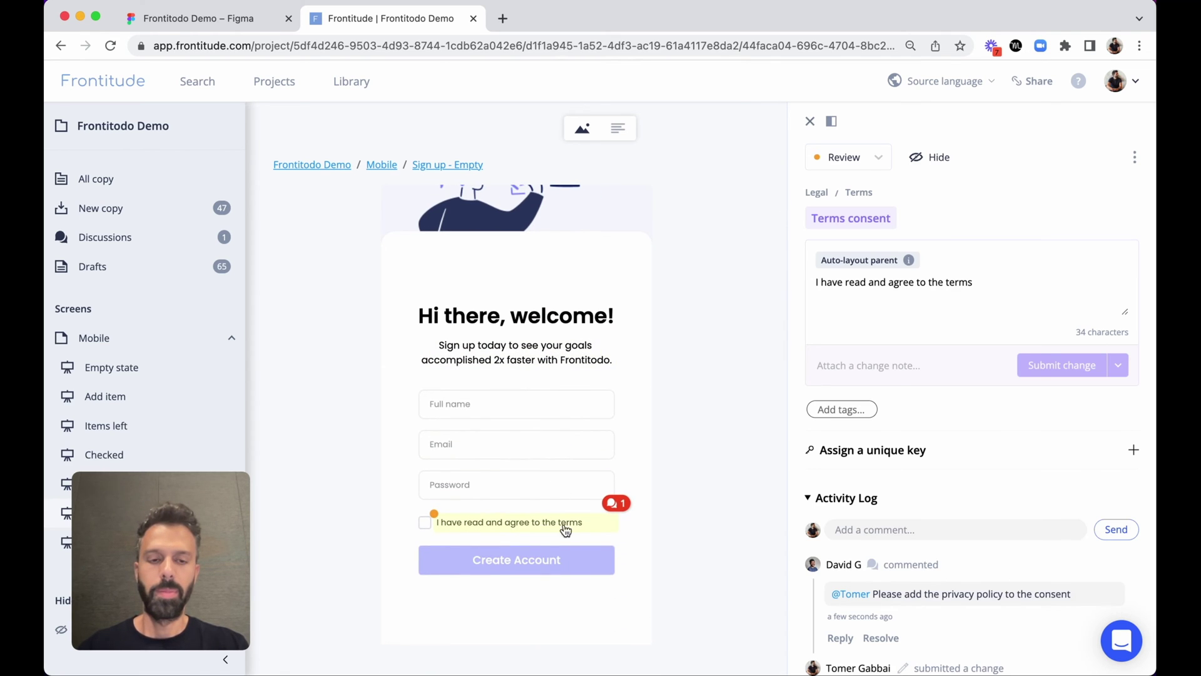
scroll(987, 583, down, 3)
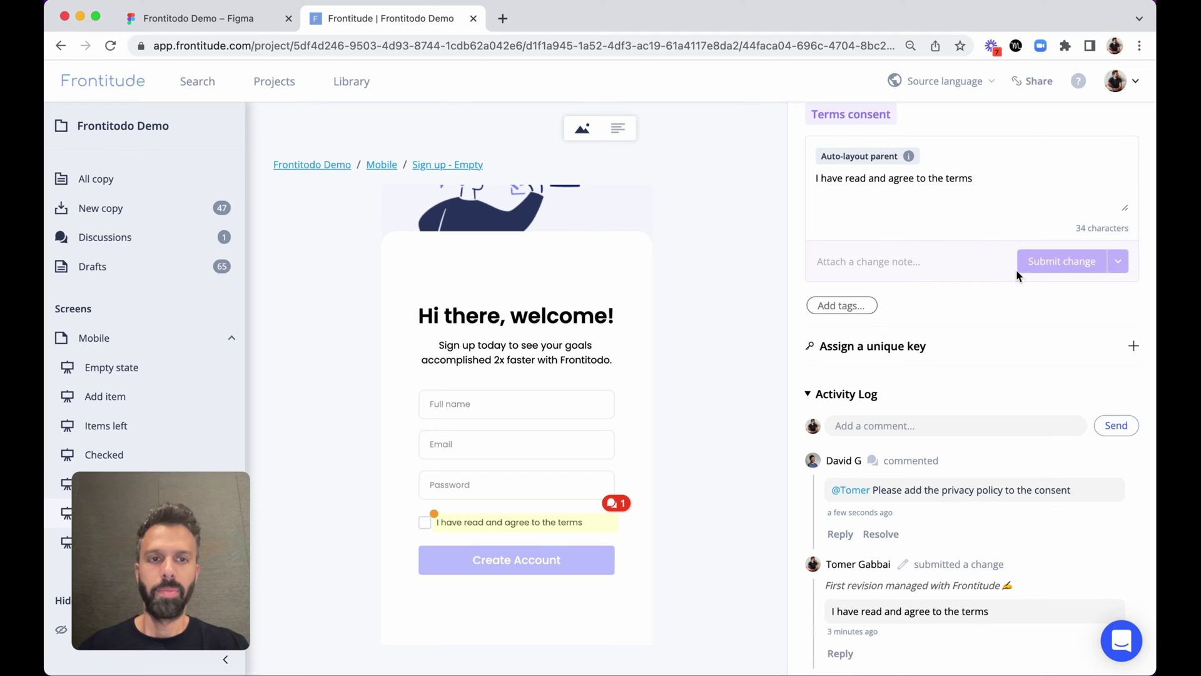
scroll(1011, 246, up, 3)
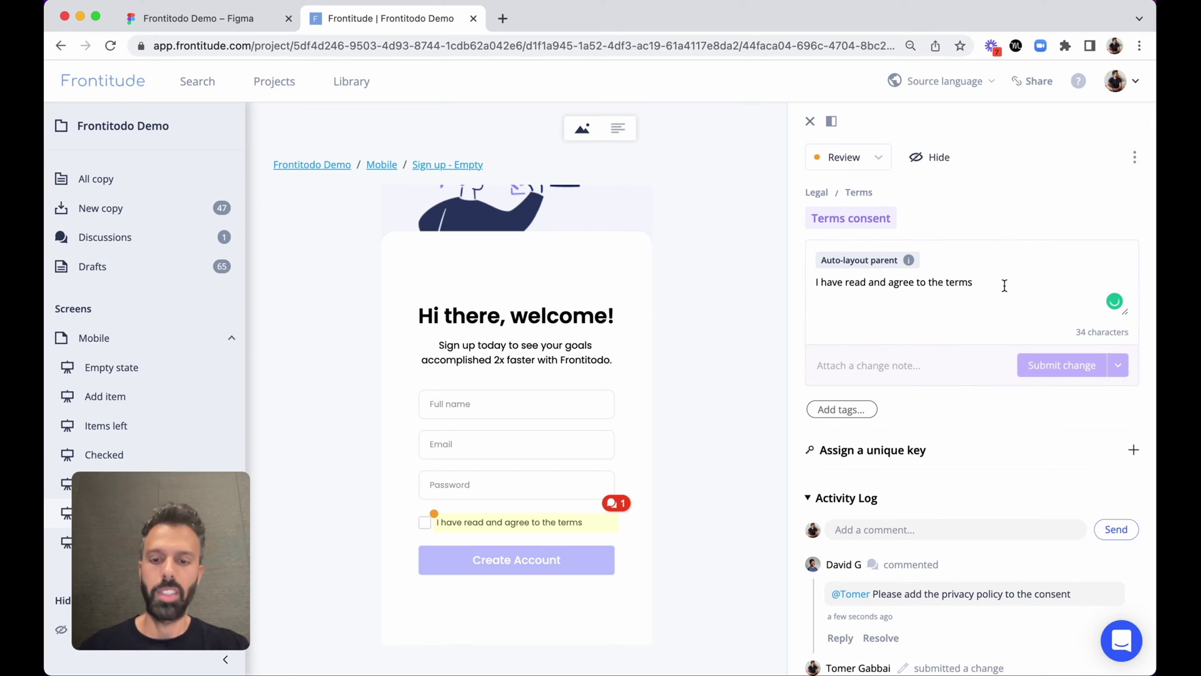
text(and the pricac)
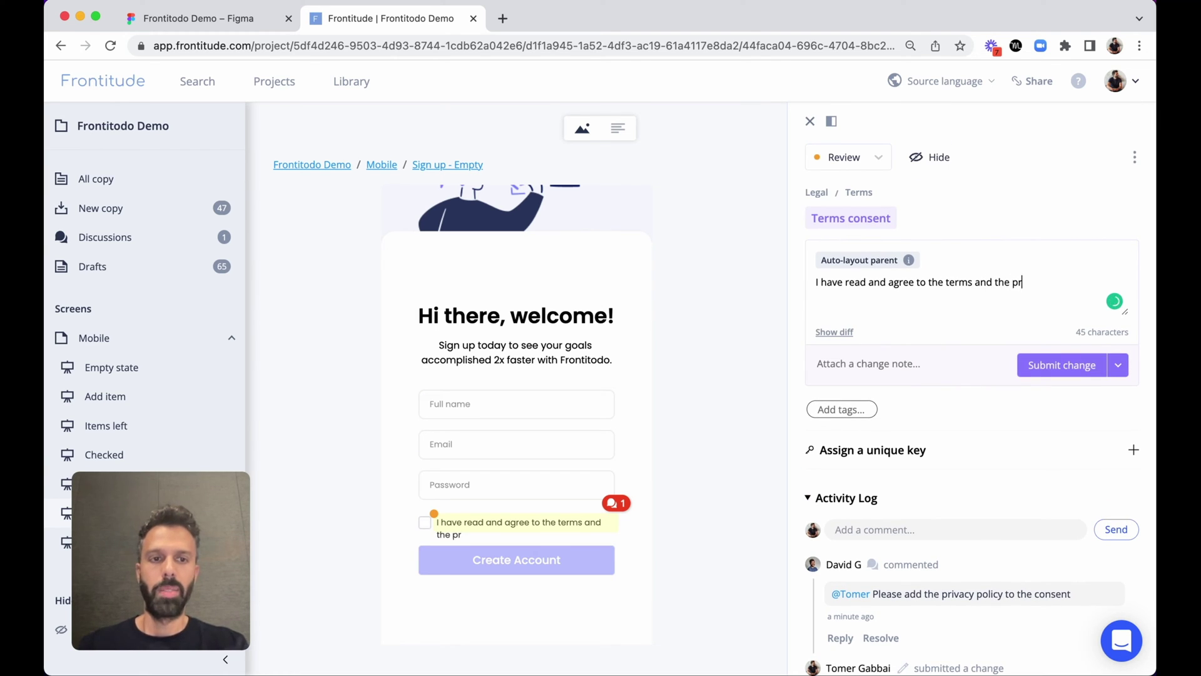
key(BackSpace)
key(BackSpace)
key(BackSpace)
text(vacy poli)
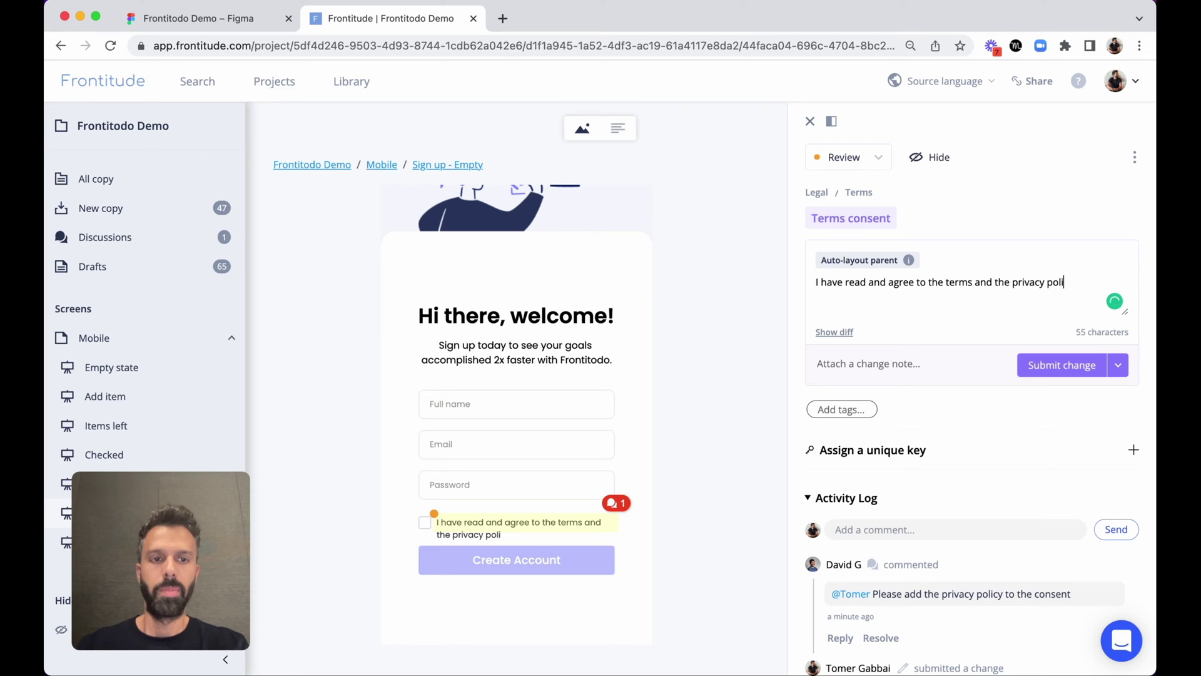
text(cy.)
click(1058, 368)
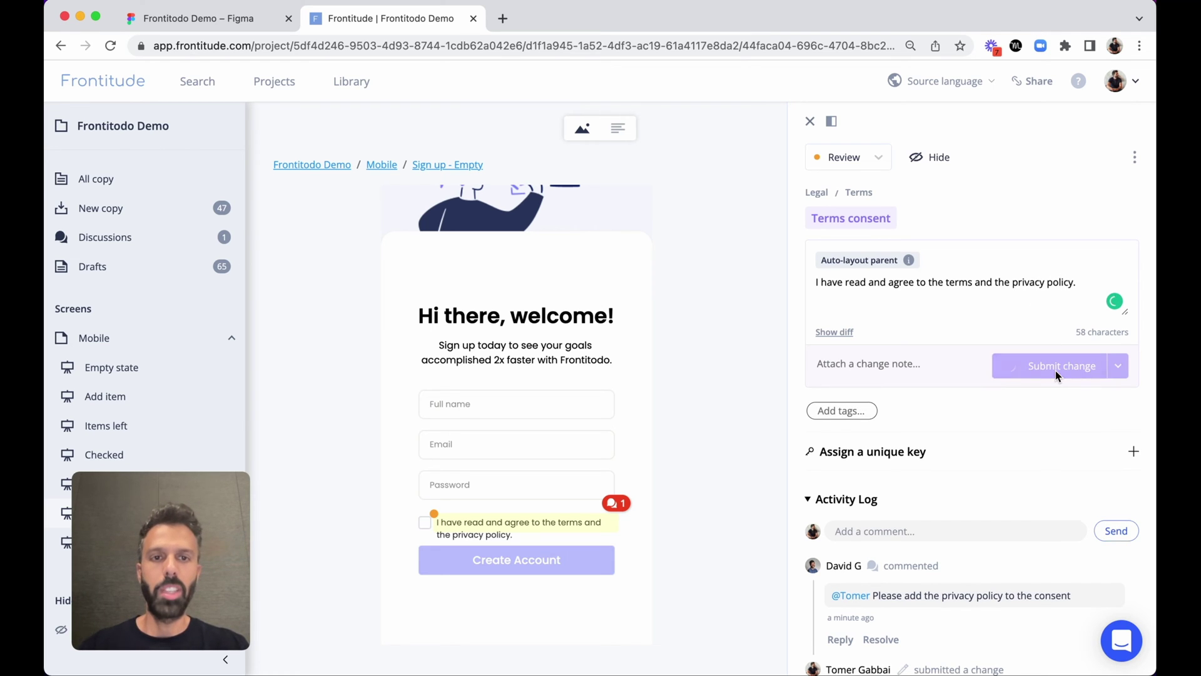
Set the updated Terms consent text's status to Final.
click(874, 161)
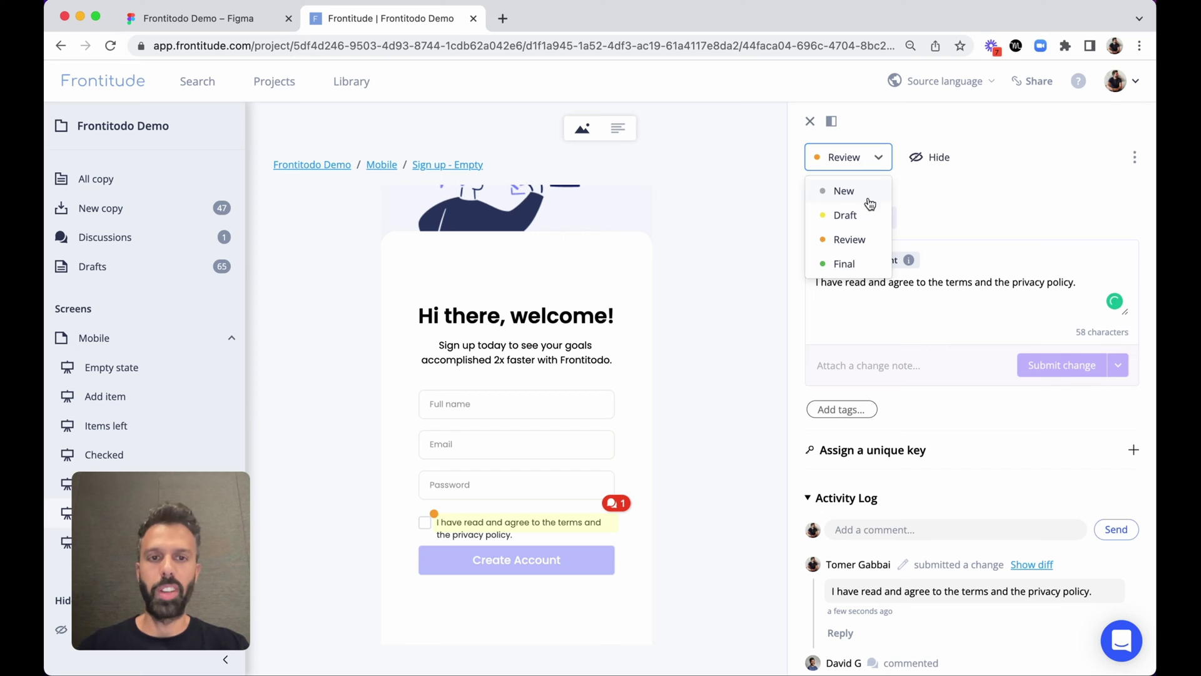
click(871, 264)
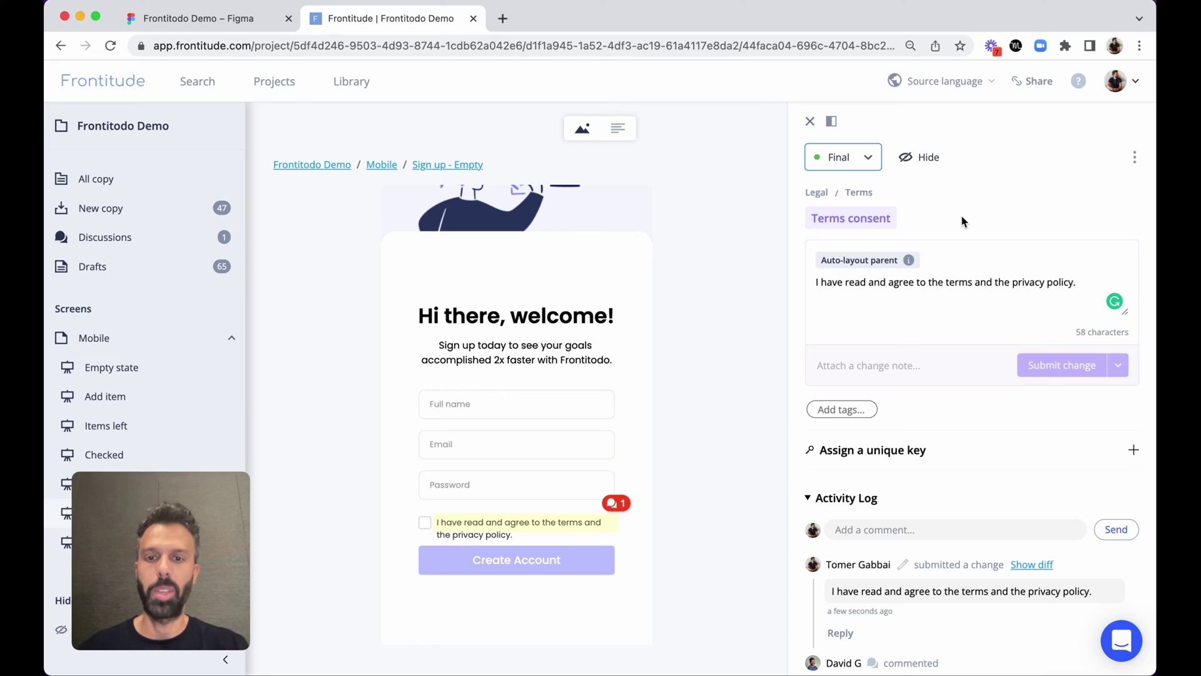
click(959, 85)
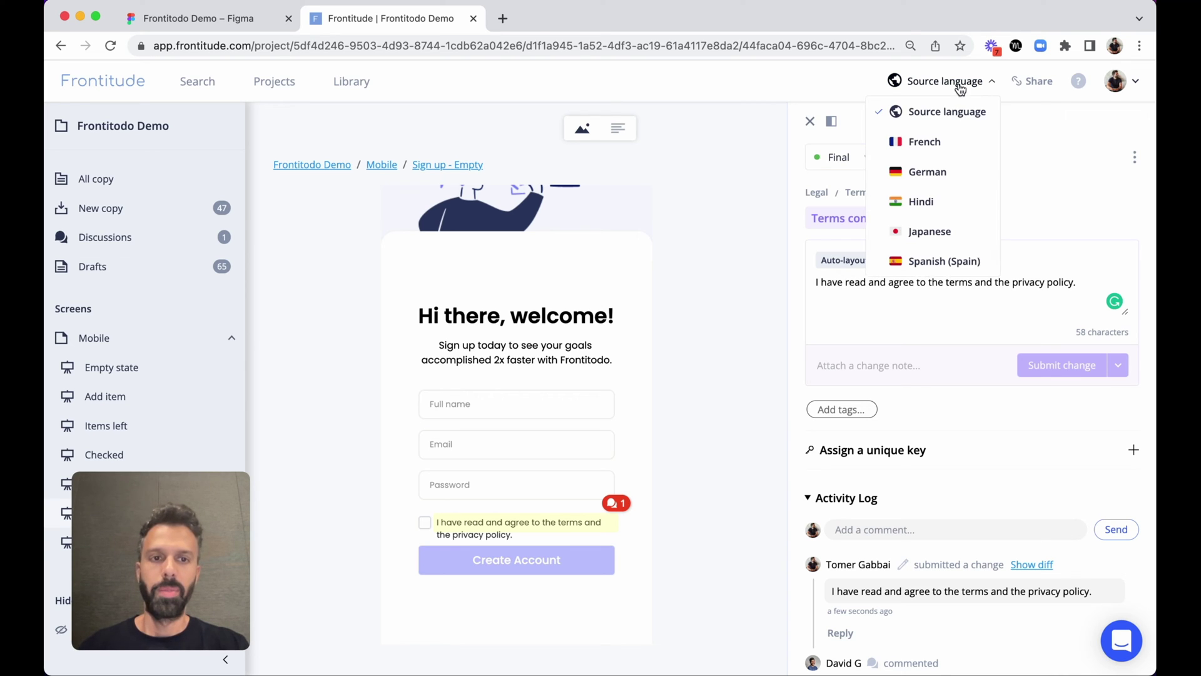
Submit the Spanish (Spain) translation 'He leído y acepto los términos y condiciones y la política de privacidad.' and mark it Final.
click(932, 258)
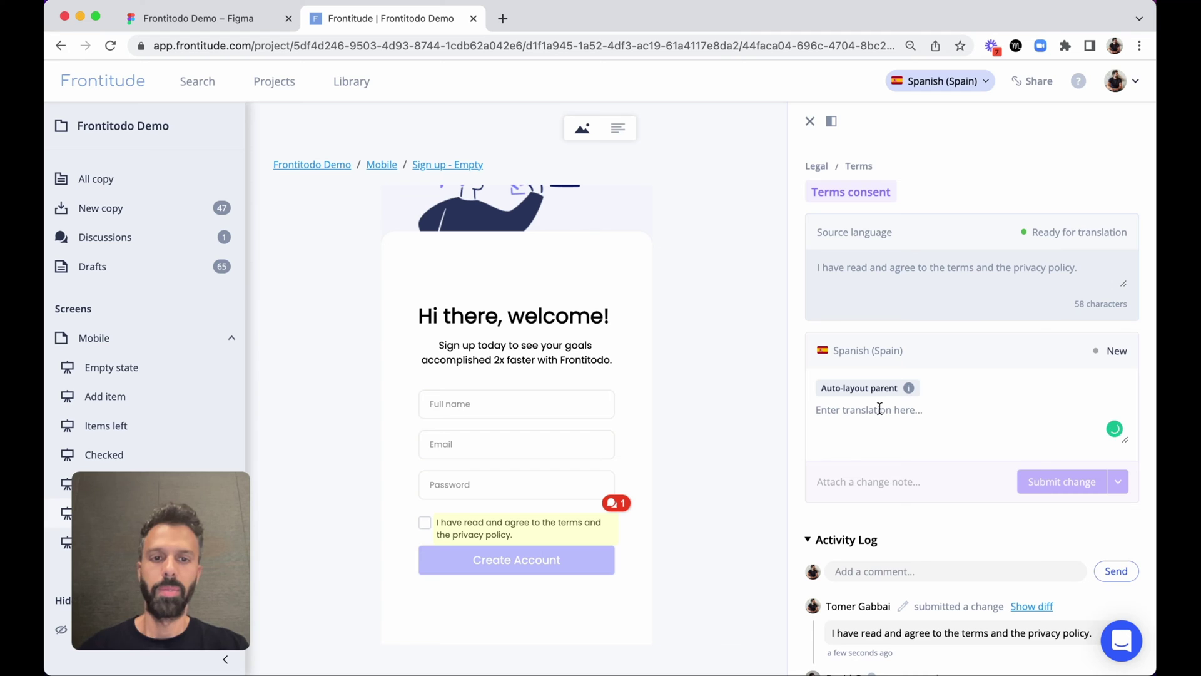
text(He leído y acepto los términos y condiciones y la política de privacidad)
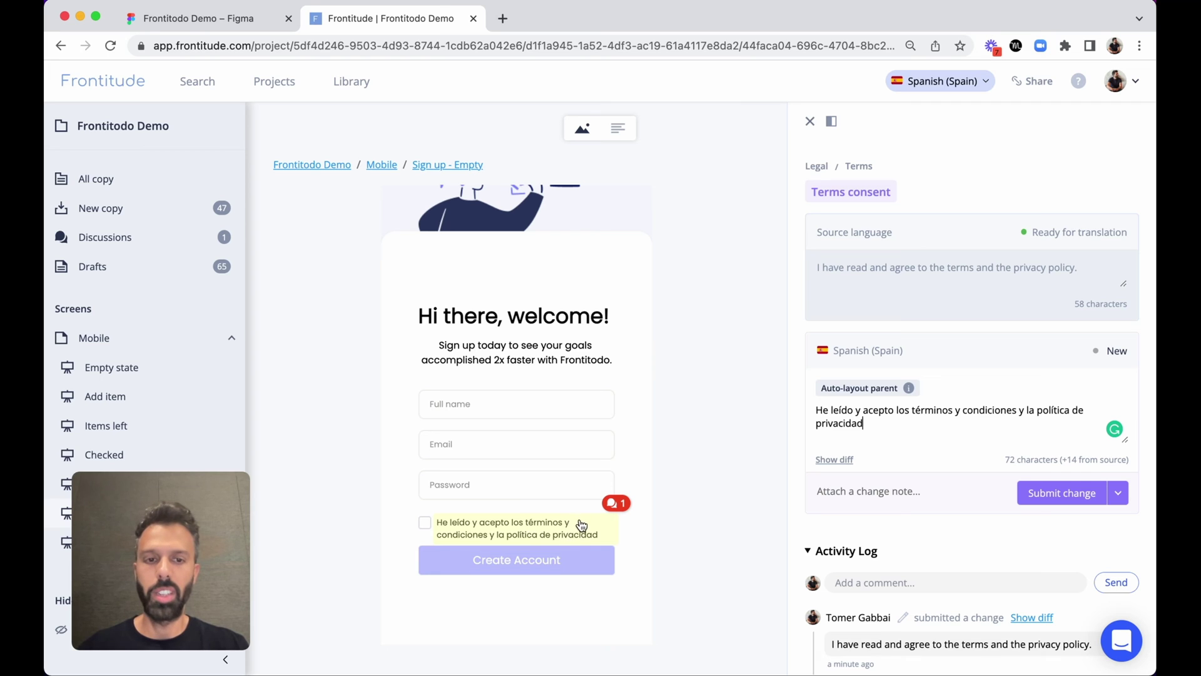
click(1071, 498)
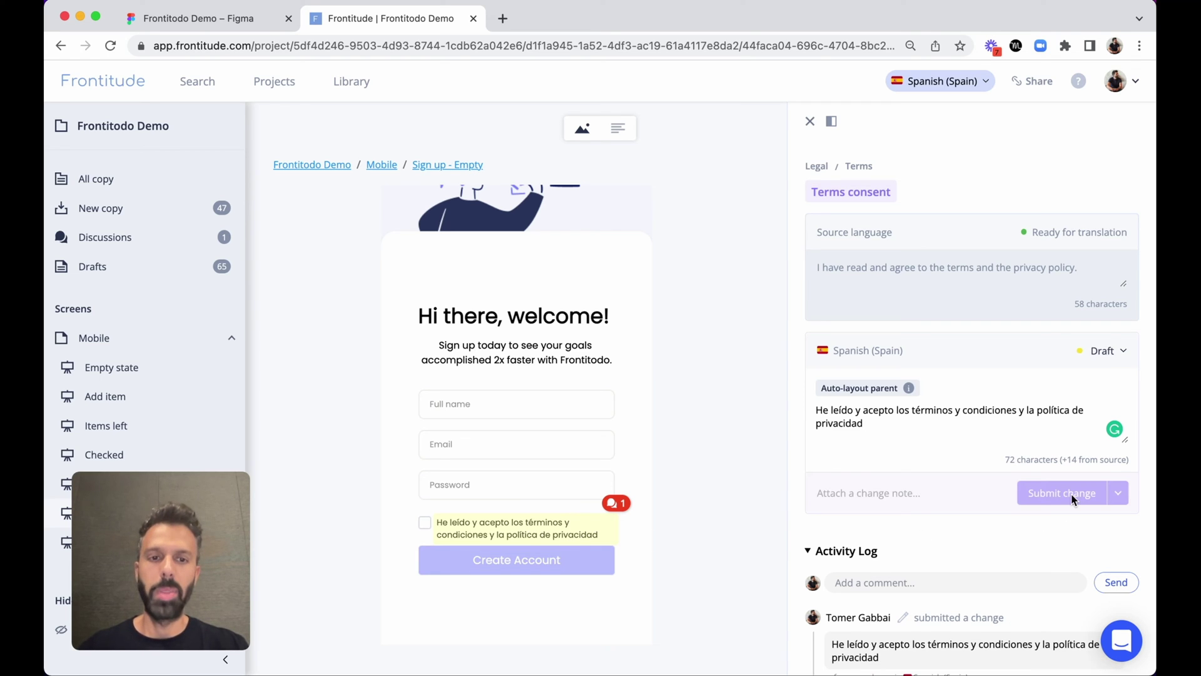
click(1103, 351)
click(1099, 457)
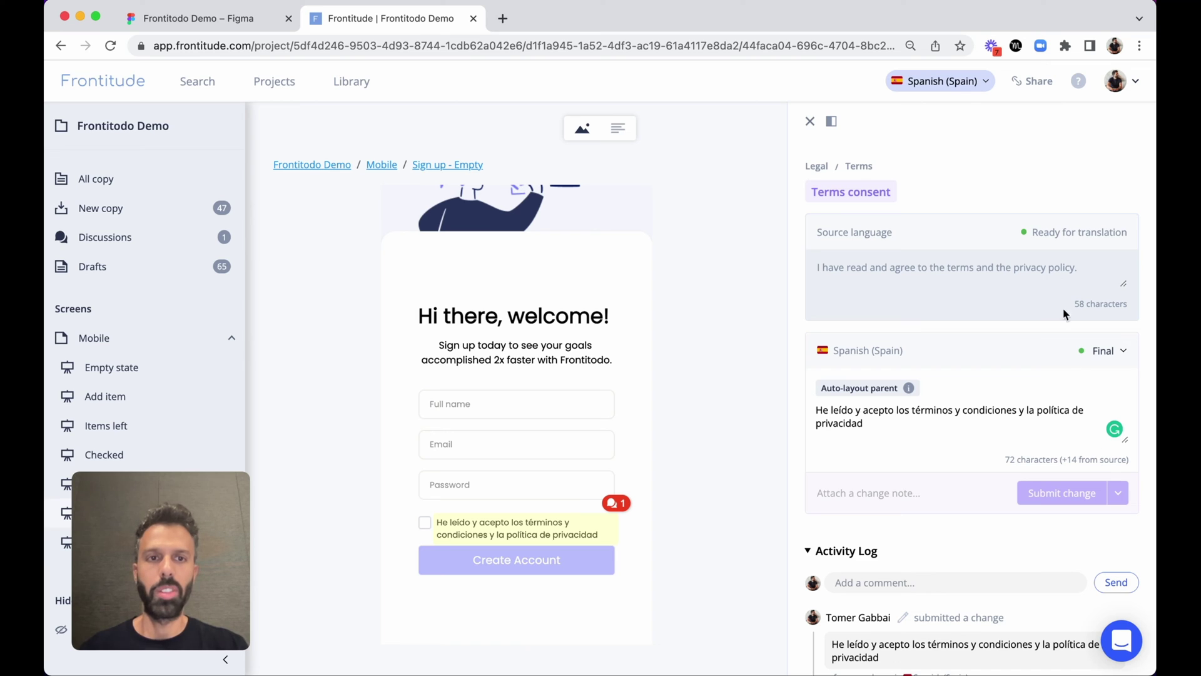
click(957, 91)
Back in the source language, give Terms consent the unique key legal.terms_consent.
click(956, 124)
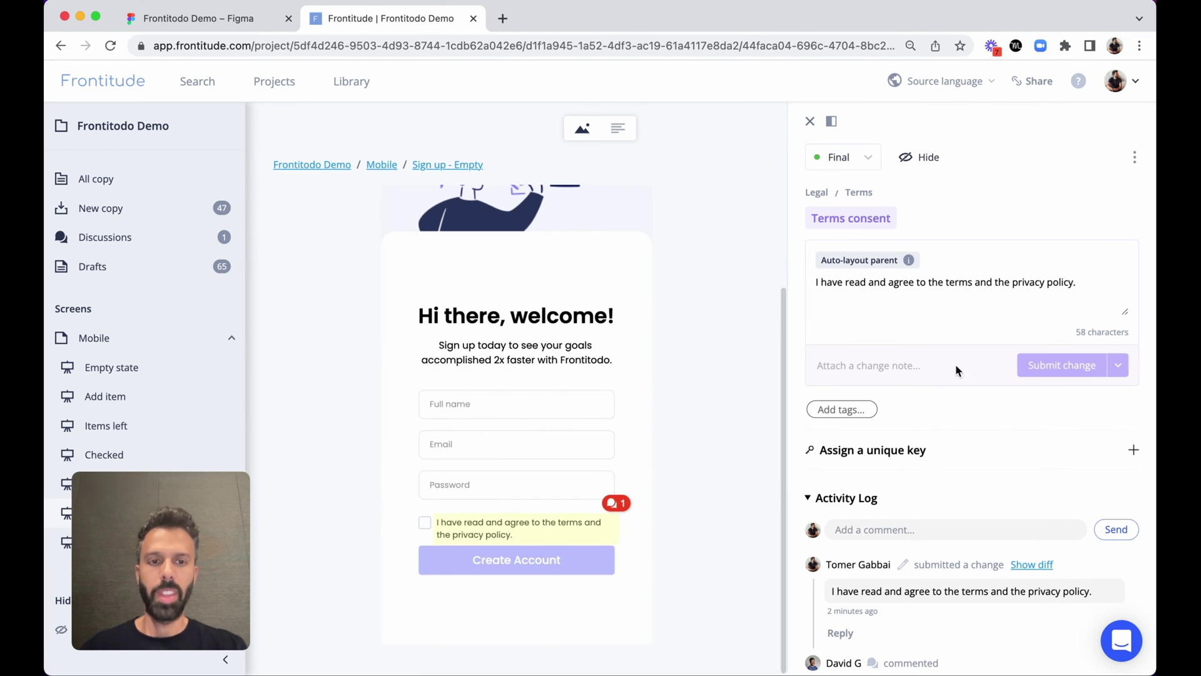
click(899, 450)
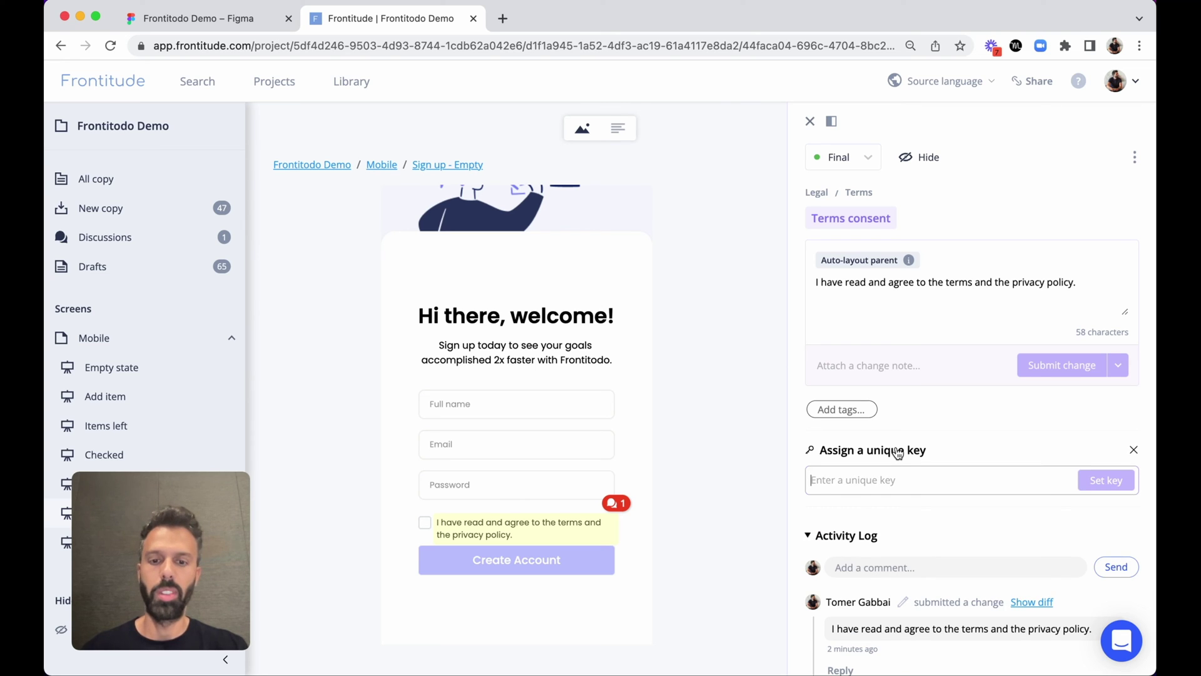
text(lega)
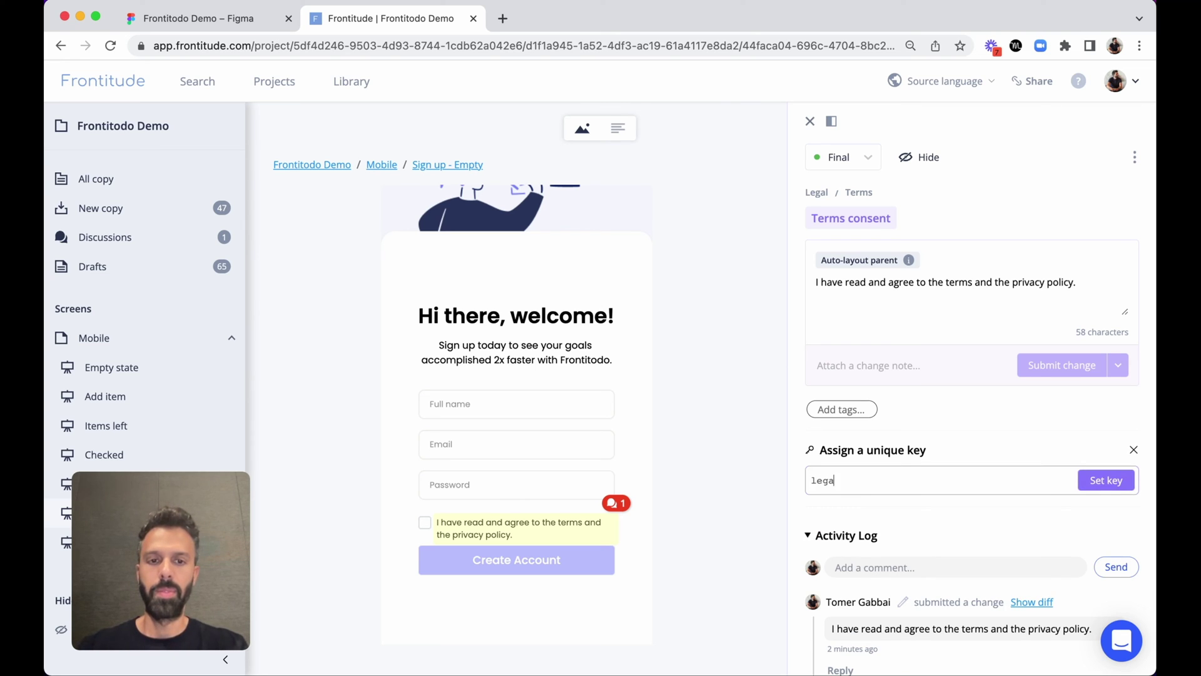
text(l.terms_consent)
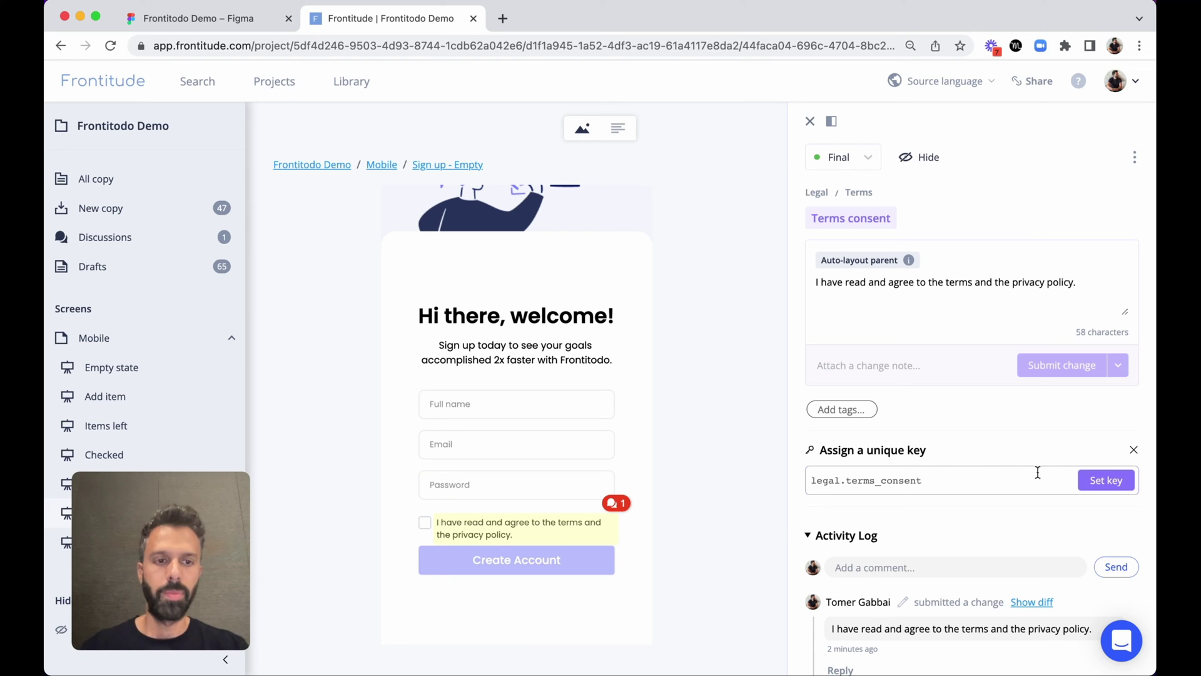
click(1096, 481)
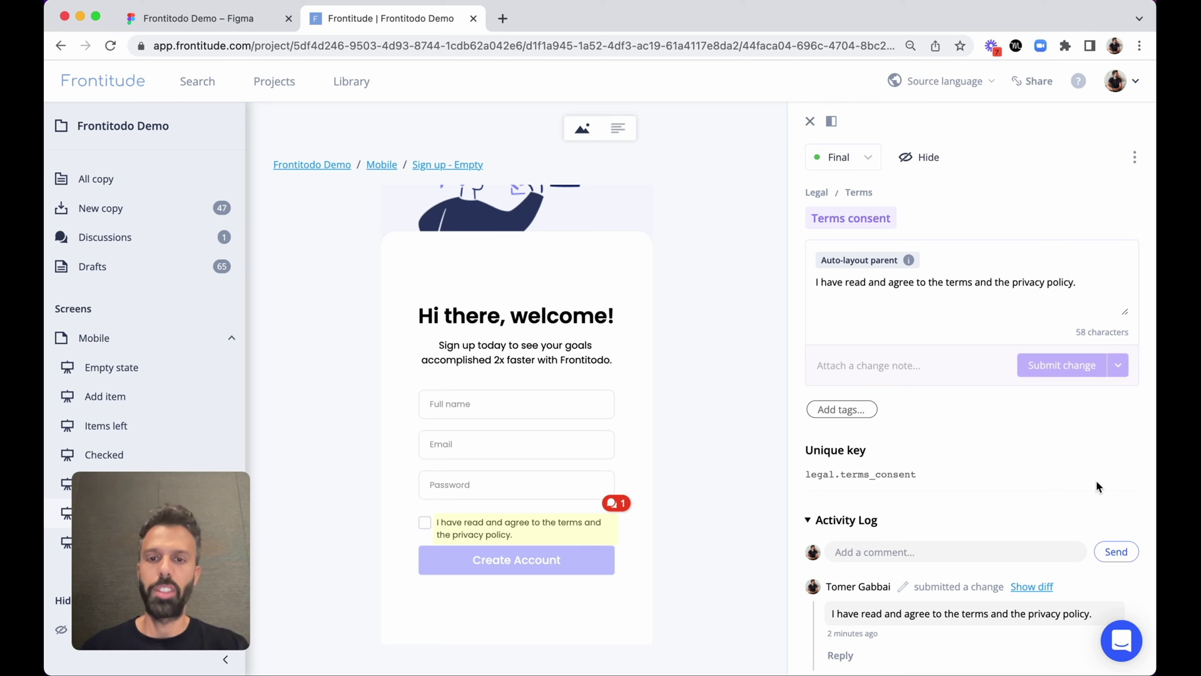
key(ctrl+Up)
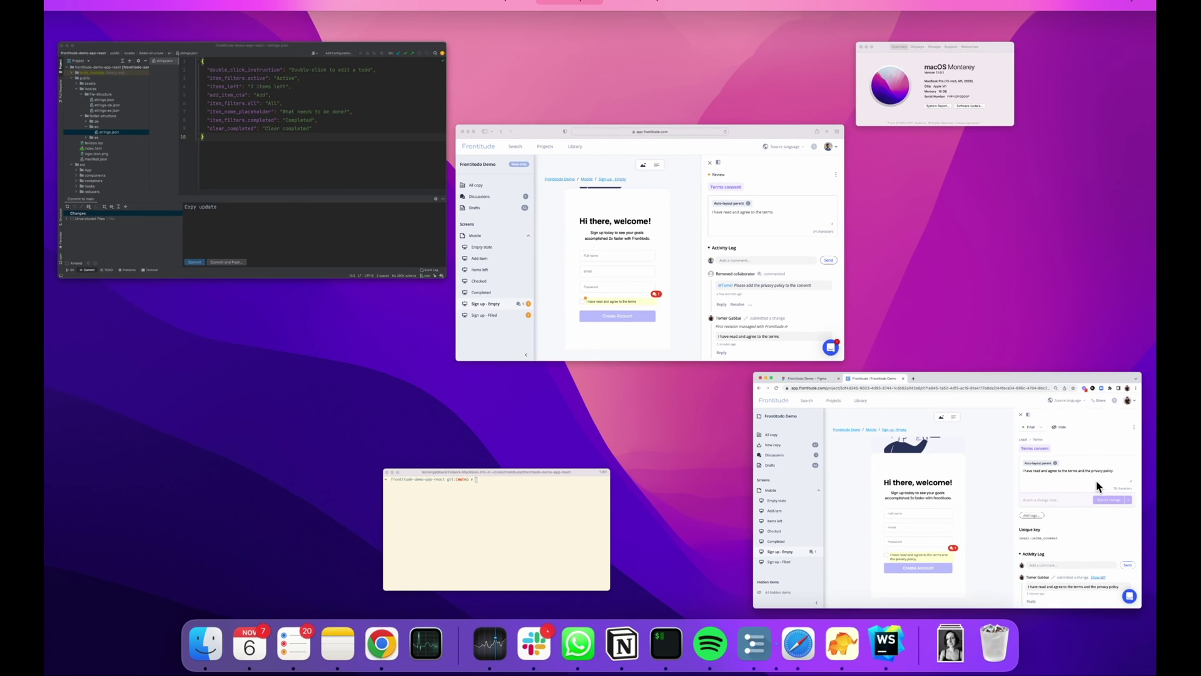
Run frontitude pull in Terminal, adding 9 strings to folder-structure/en/strings.json.
click(479, 501)
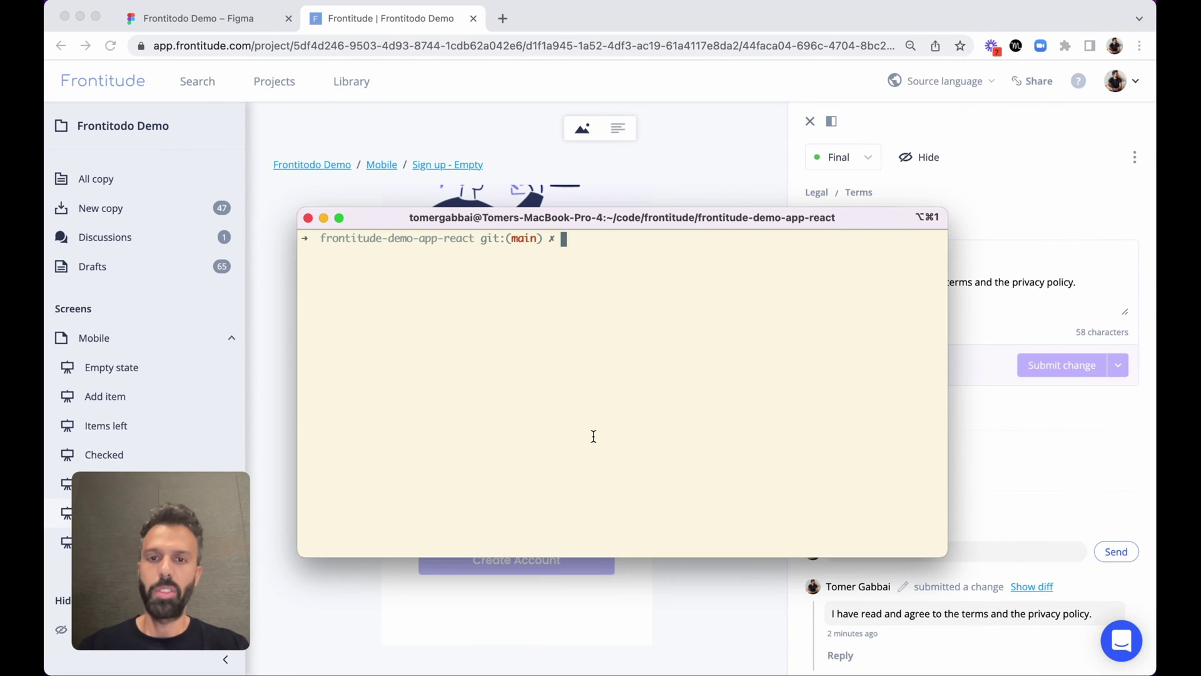
text(fo)
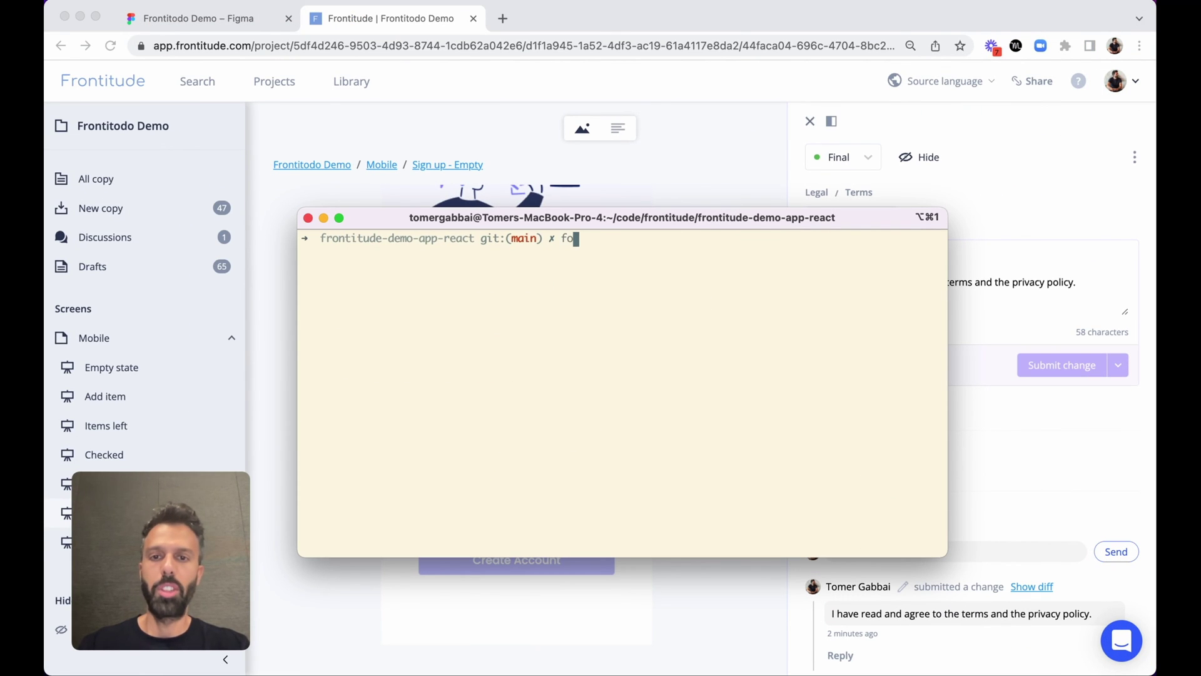
text(ont)
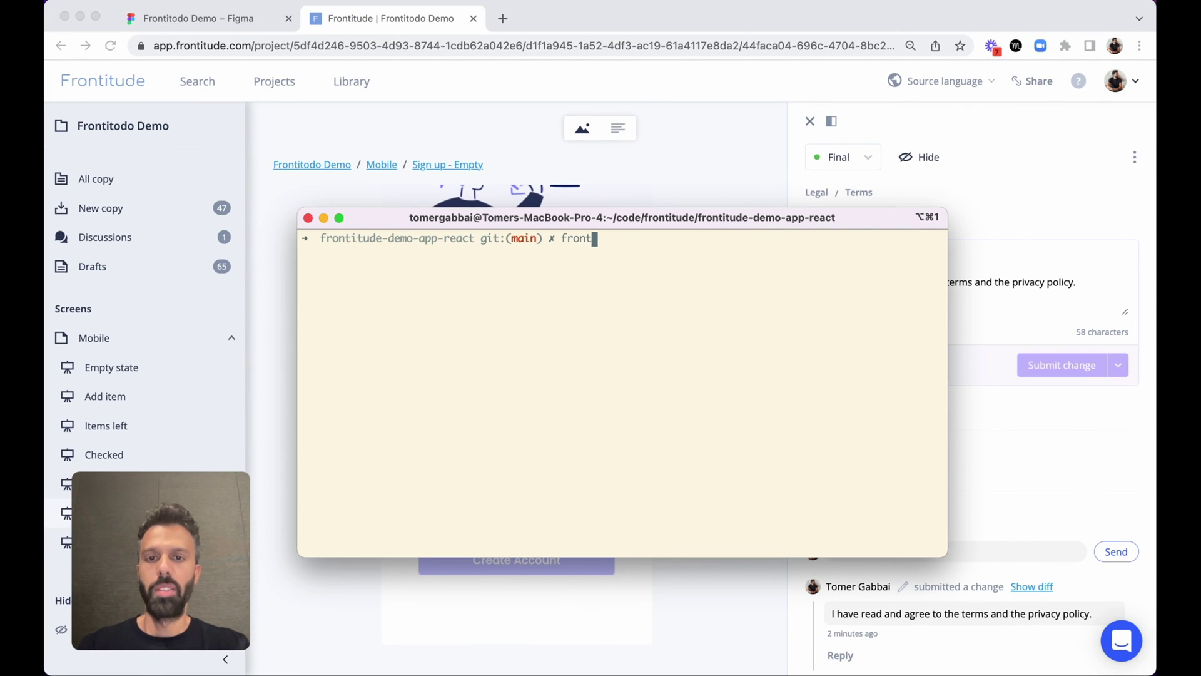
text(itude pull)
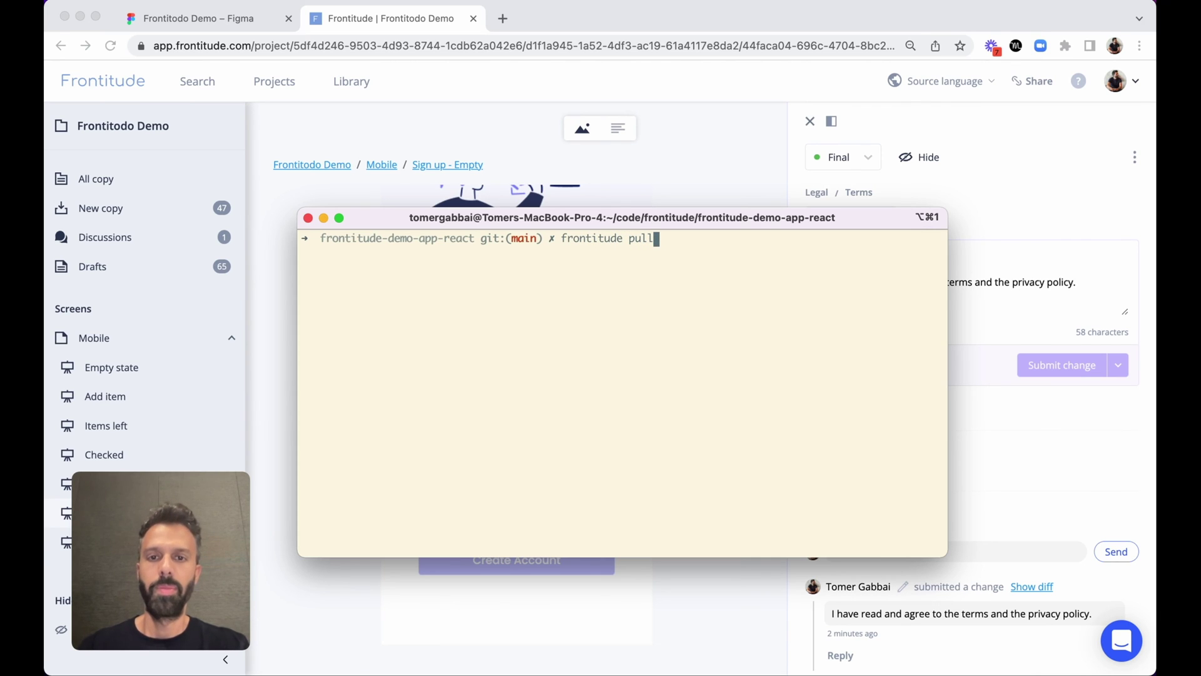
key(Return)
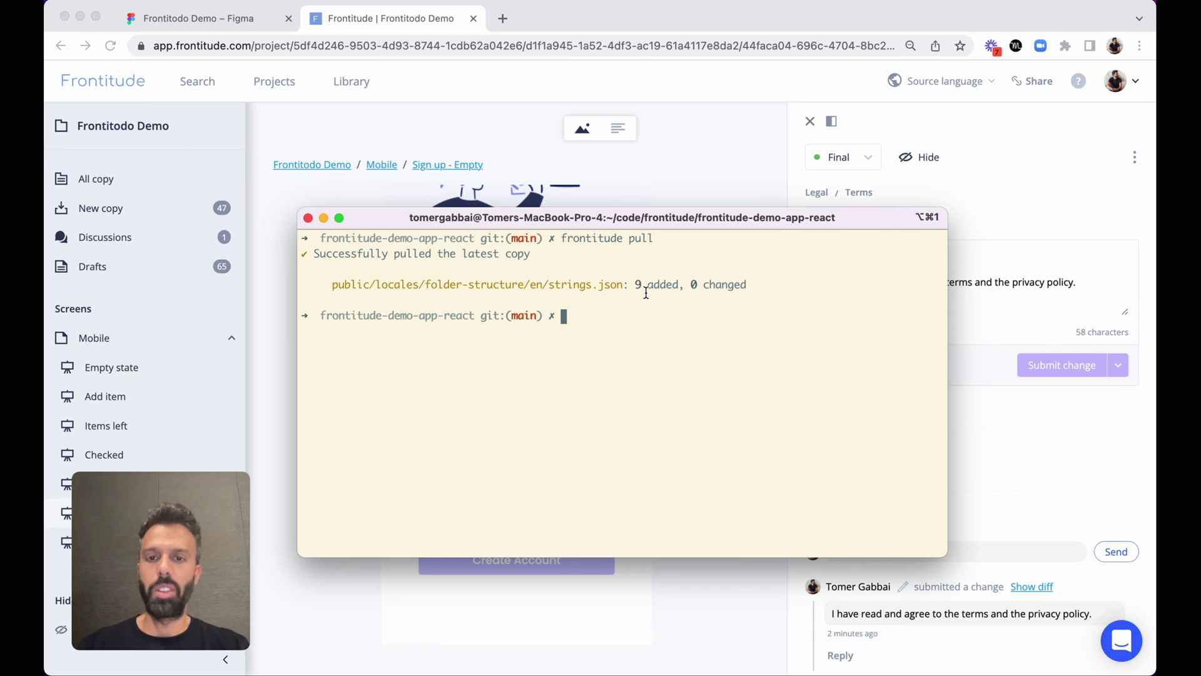
key(ctrl+Up)
In WebStorm, inspect the legal.terms_consent entry on line 10 of strings.json.
click(346, 175)
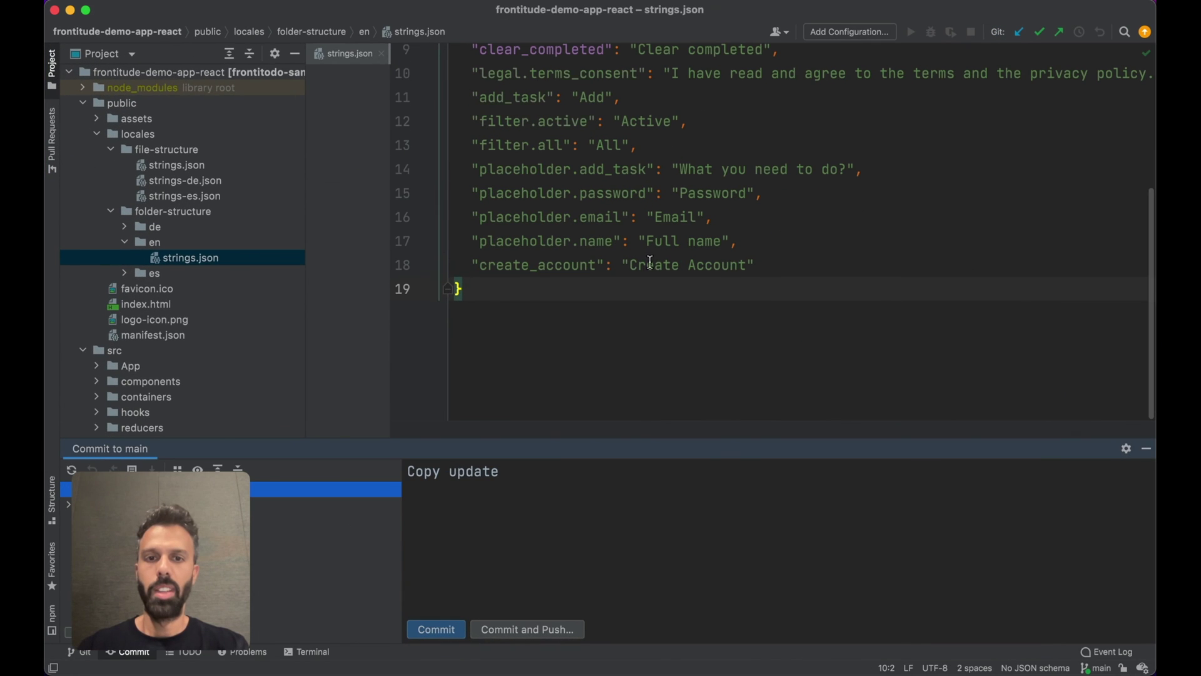
scroll(632, 219, up, 3)
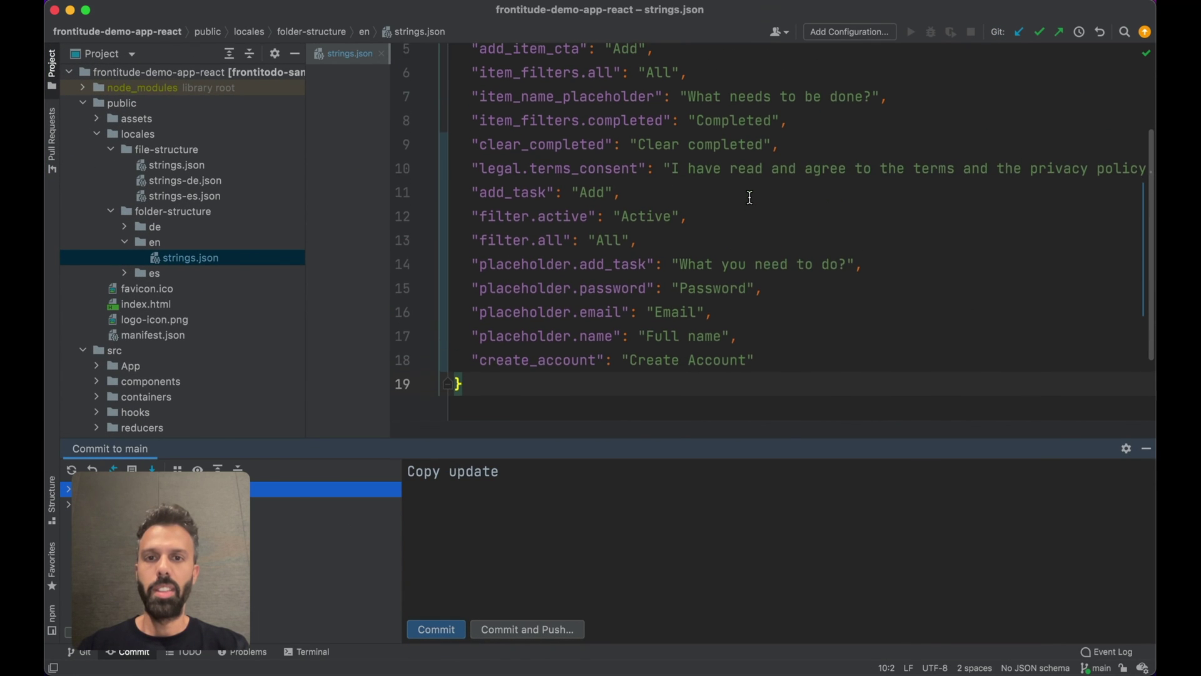
click(612, 175)
triple_click(612, 175)
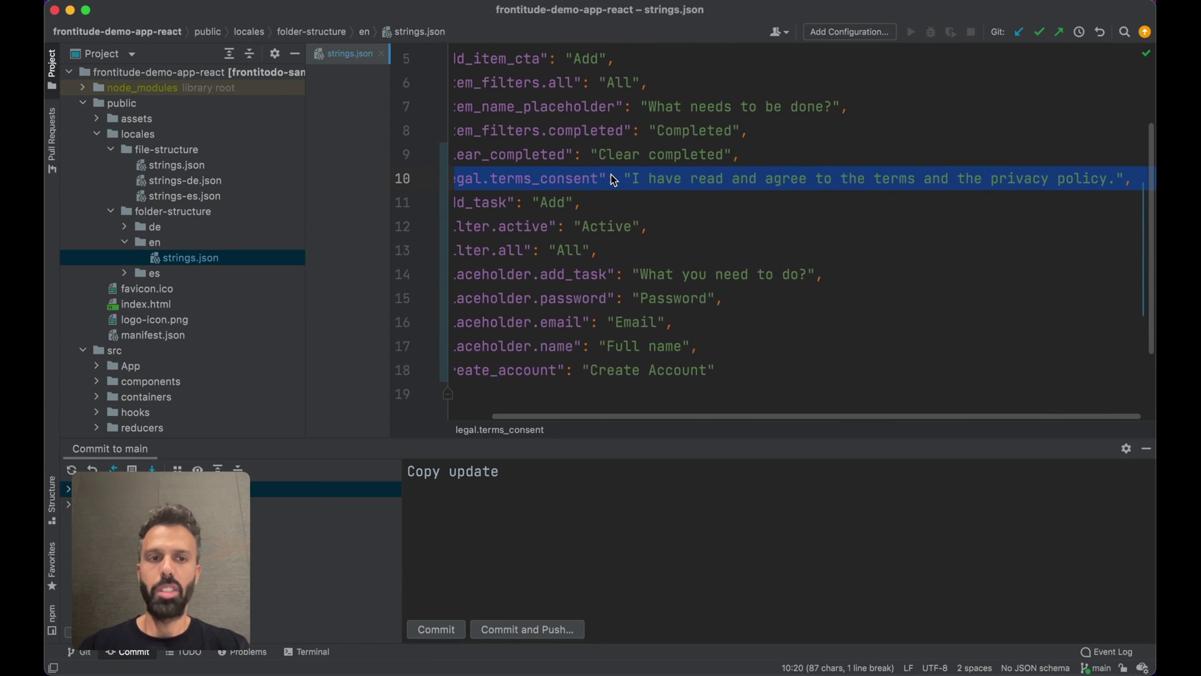
scroll(610, 174, left, 3)
Open the strings.json diff against the last commit from the Commit change list.
click(563, 245)
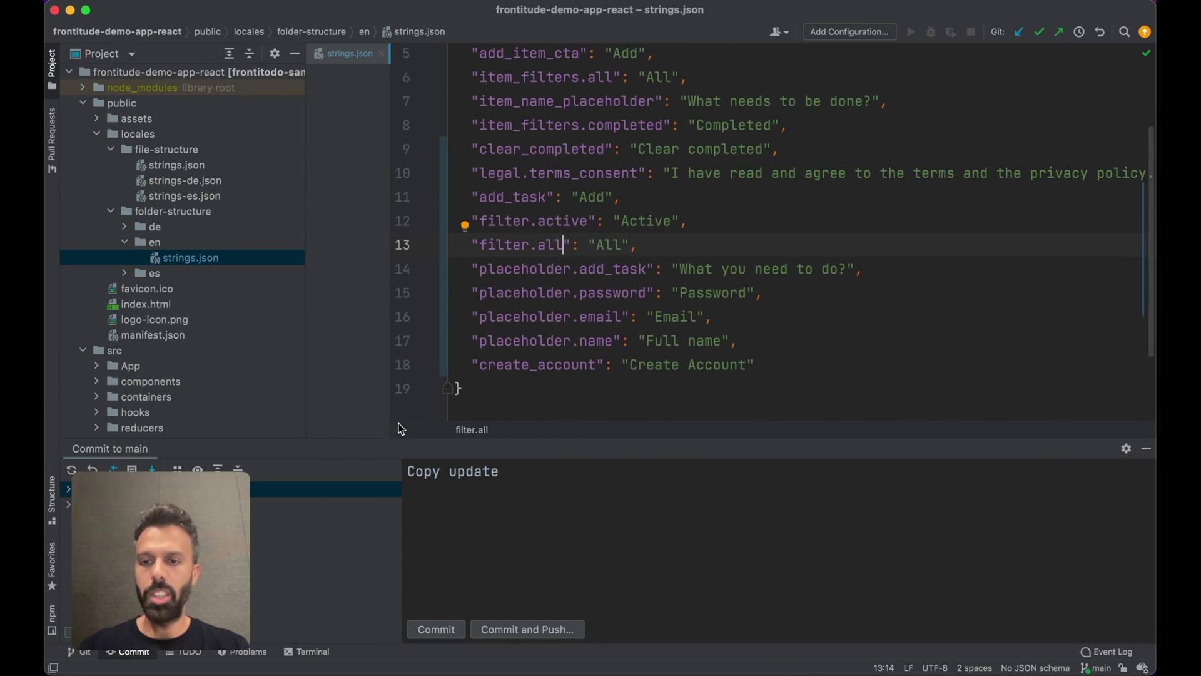
double_click(303, 496)
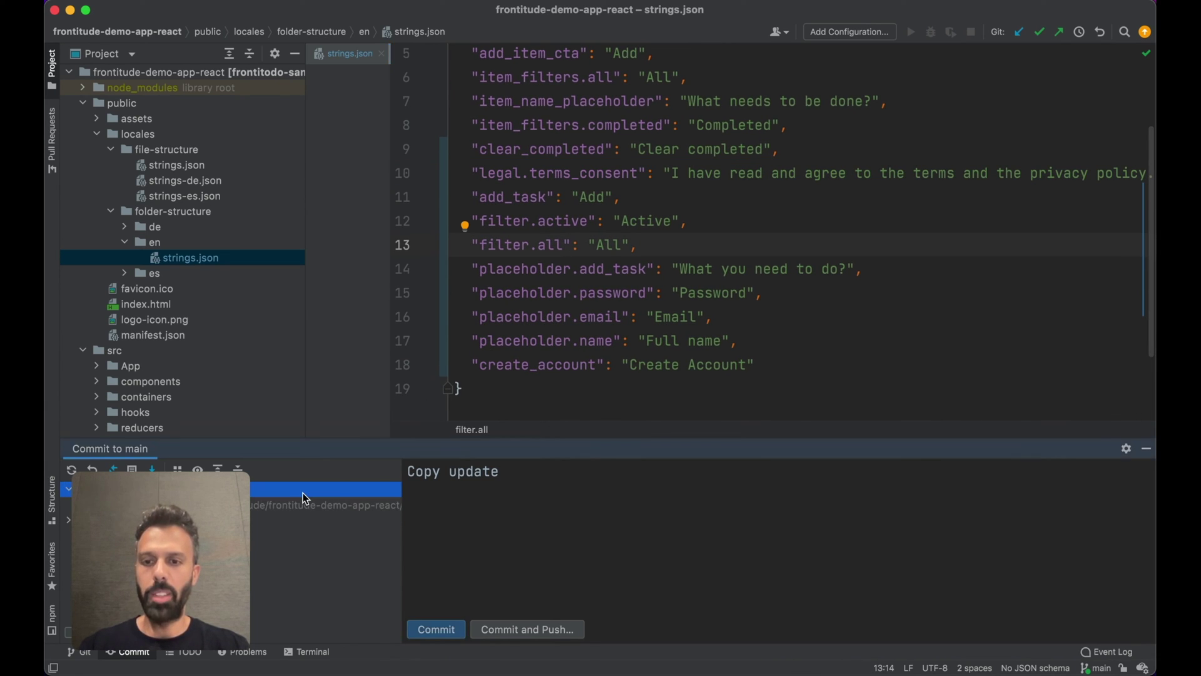
double_click(301, 505)
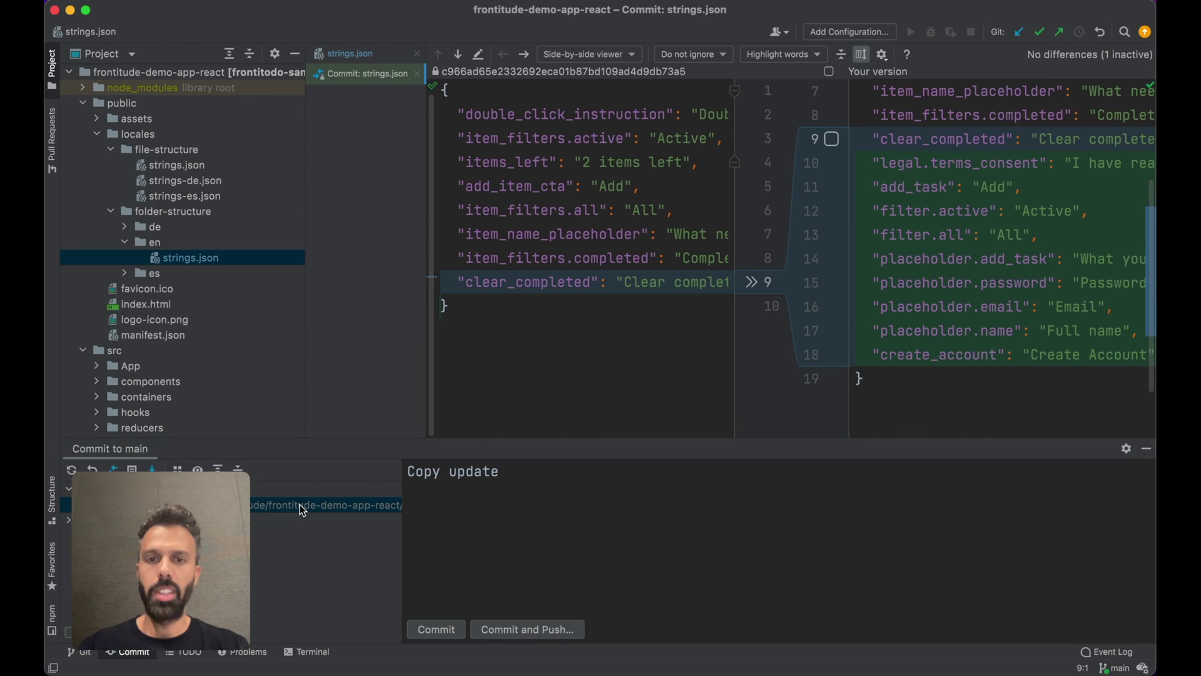